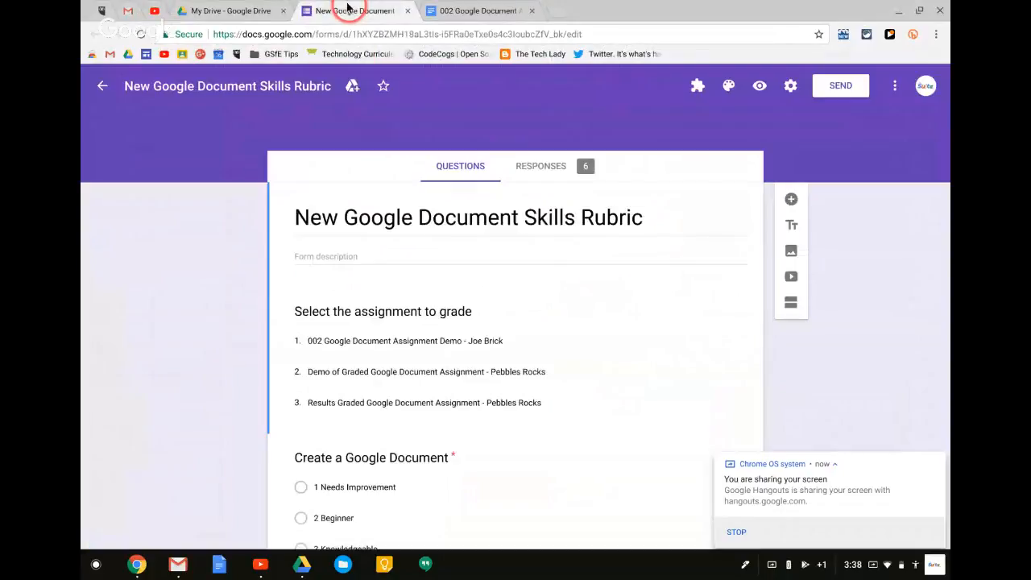
Dismiss the screen-sharing notification and review the 002 Google Document Assignment Demo's skills list, duck image and link
click(934, 461)
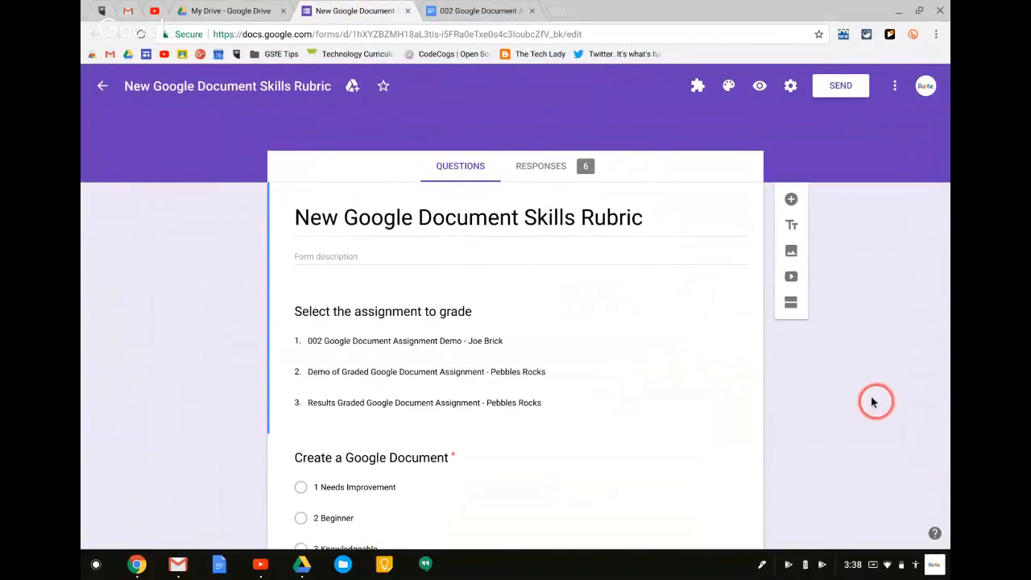
click(469, 8)
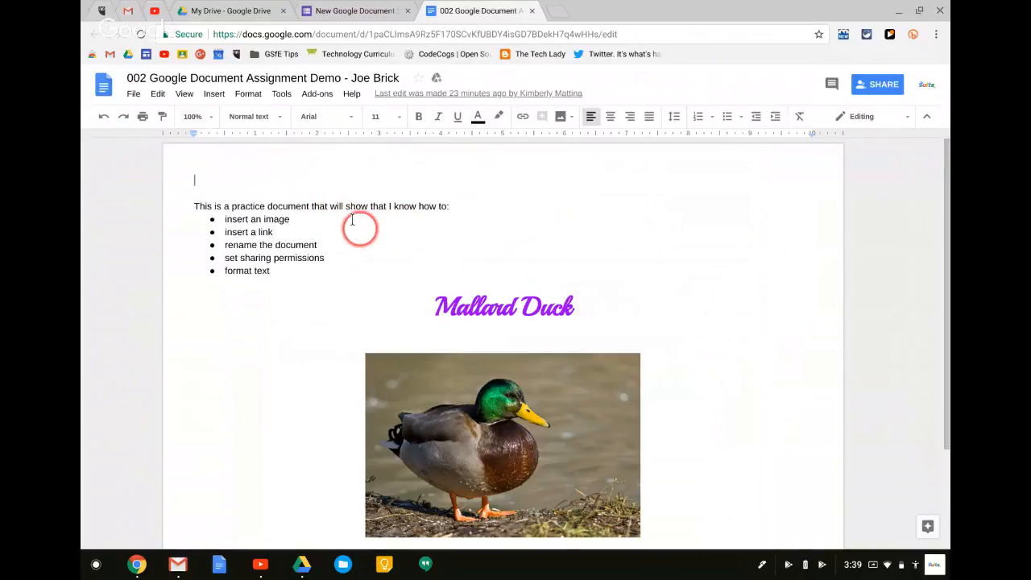
scroll(348, 217, down, 2)
scroll(352, 219, up, 2)
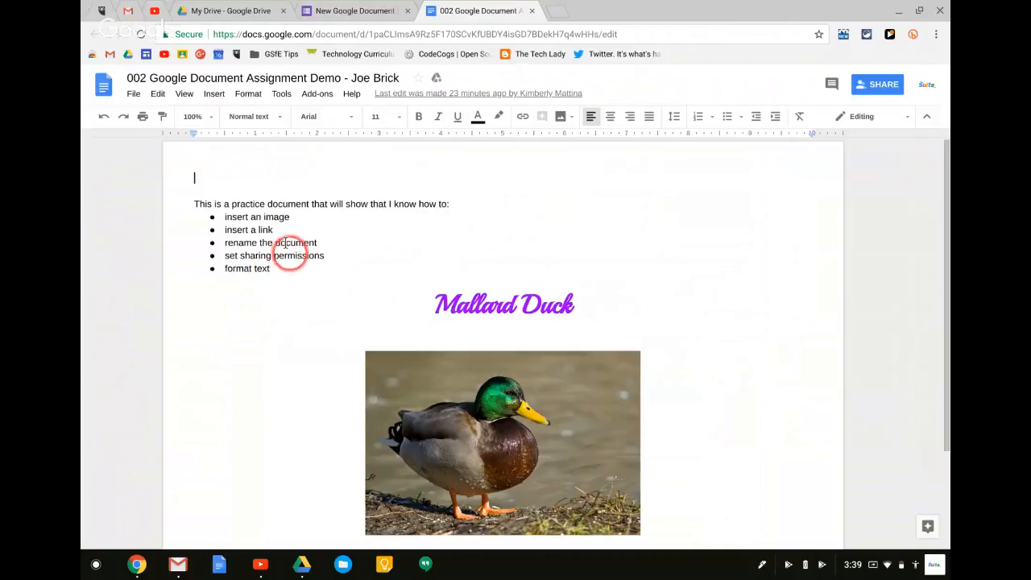
scroll(338, 222, down, 2)
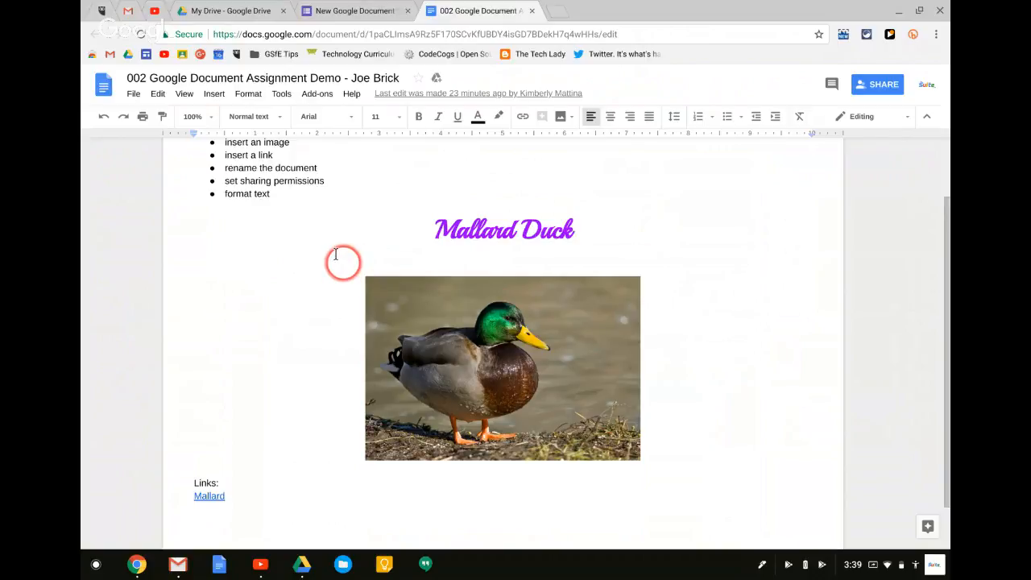
scroll(368, 247, up, 1)
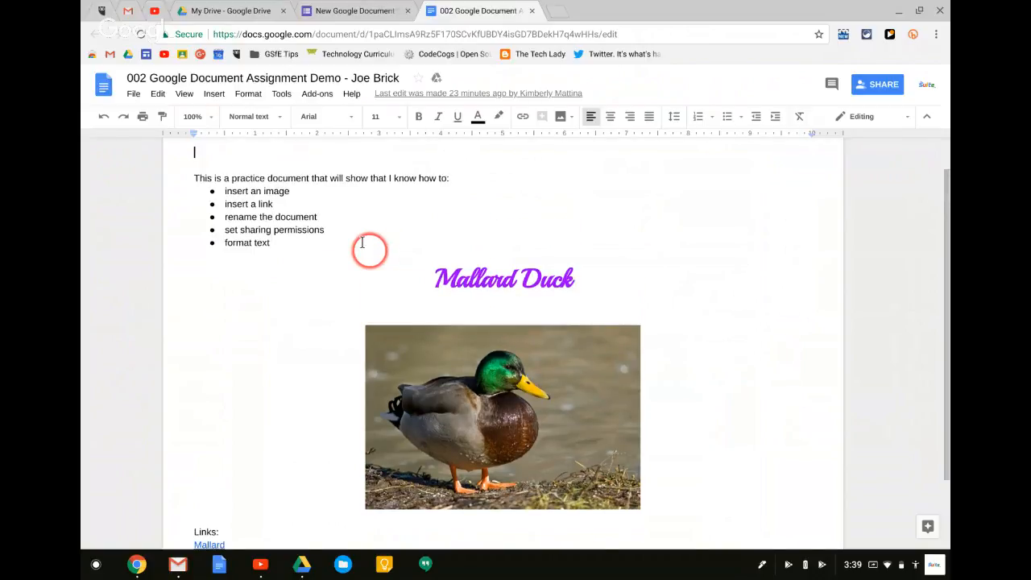
scroll(368, 247, up, 1)
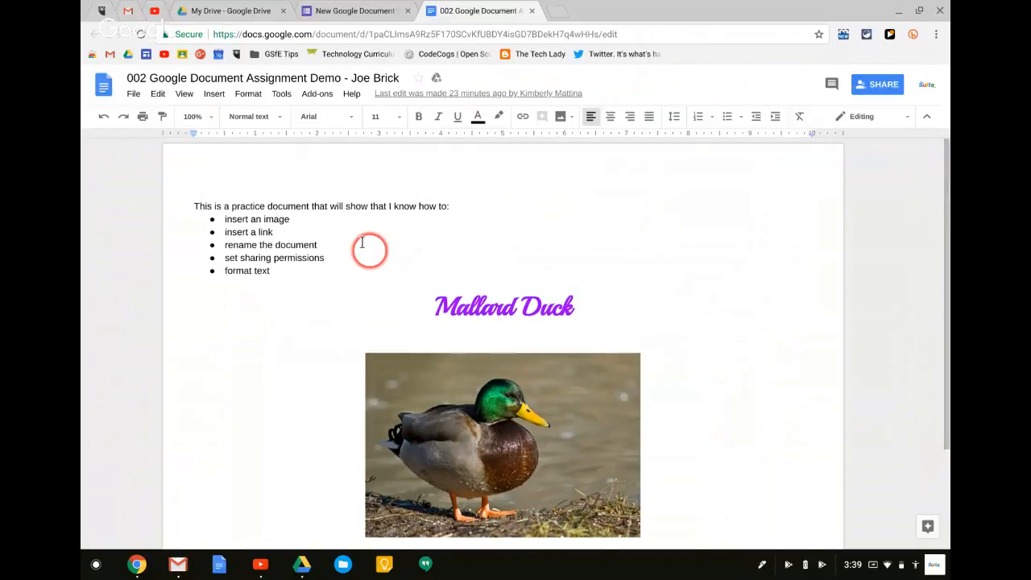
Look up where Google Drive offers creating a new Google Form, without creating one
click(350, 13)
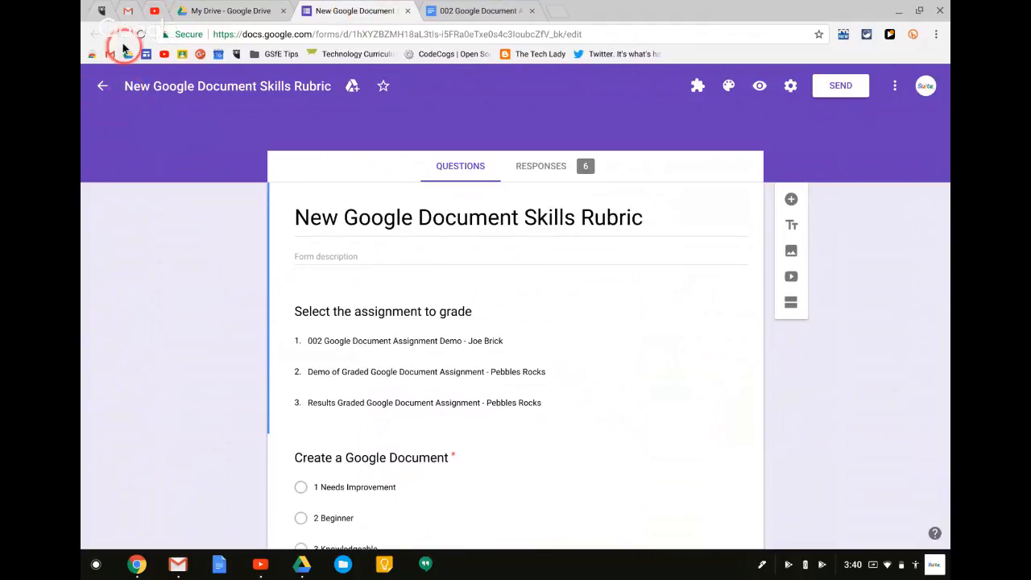
click(208, 11)
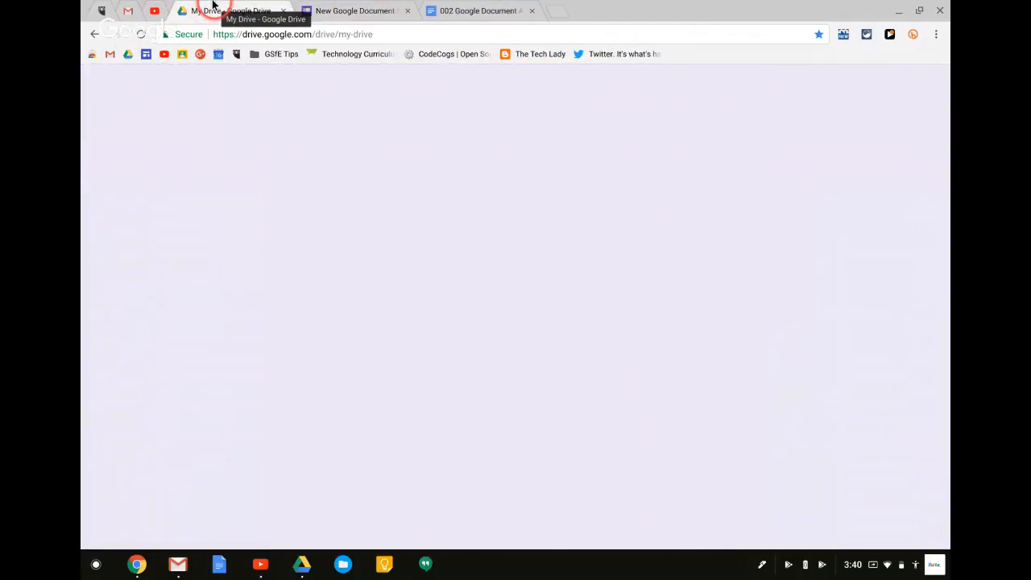
click(357, 11)
click(205, 11)
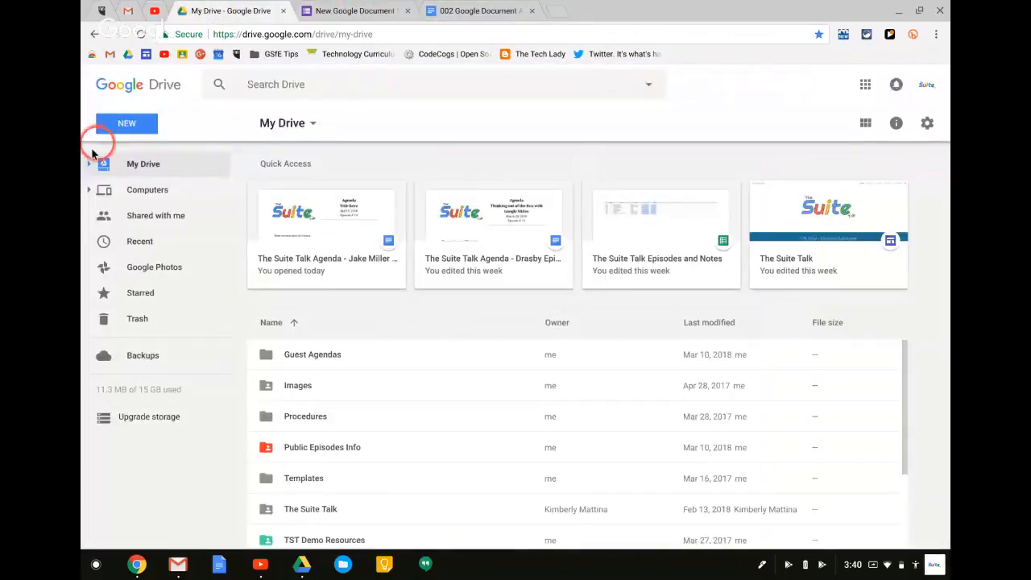
click(121, 119)
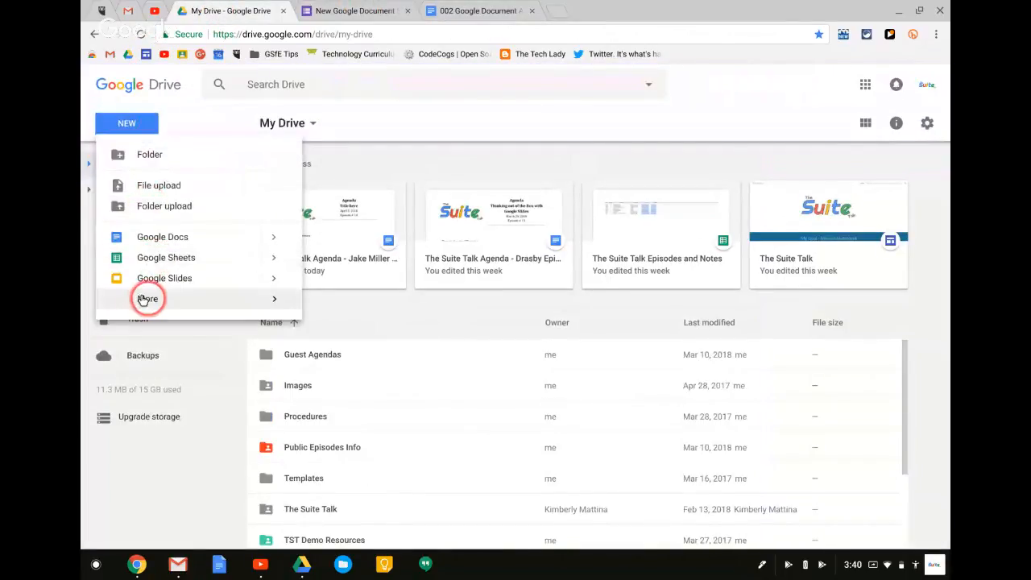
mouse_move(148, 296)
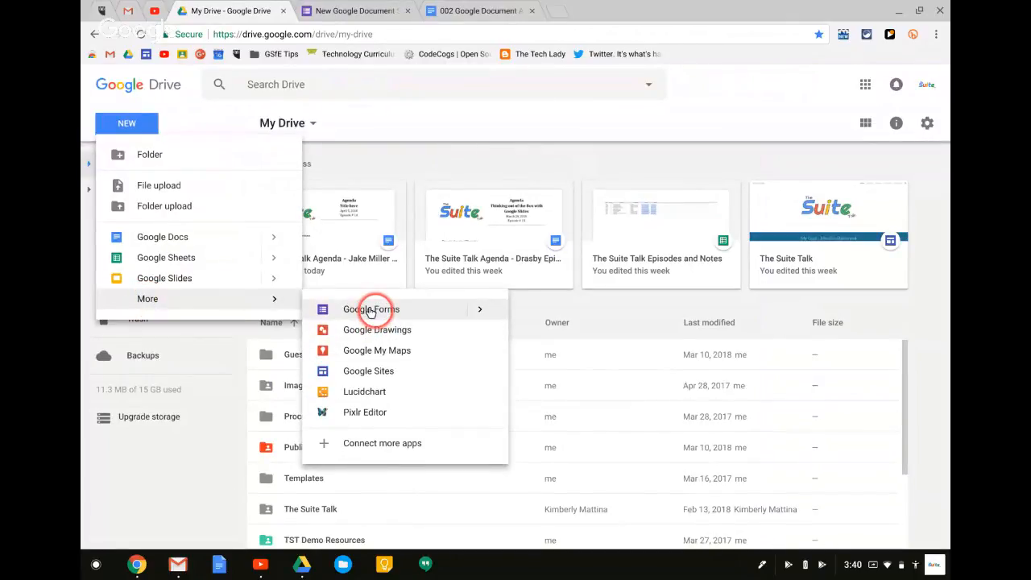
click(387, 116)
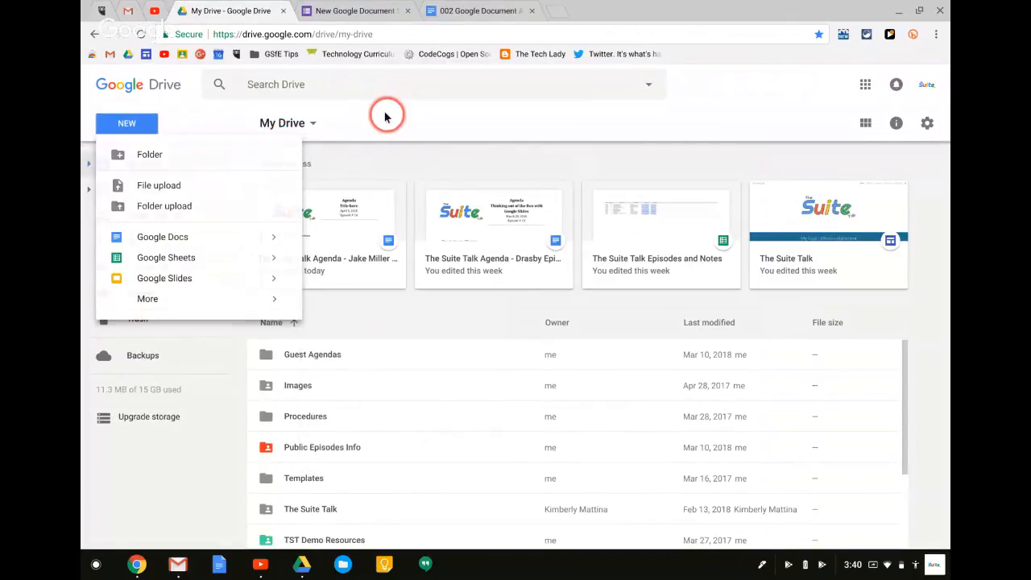
Return to the New Google Document Skills Rubric form and search its add-ons for docappender
click(357, 12)
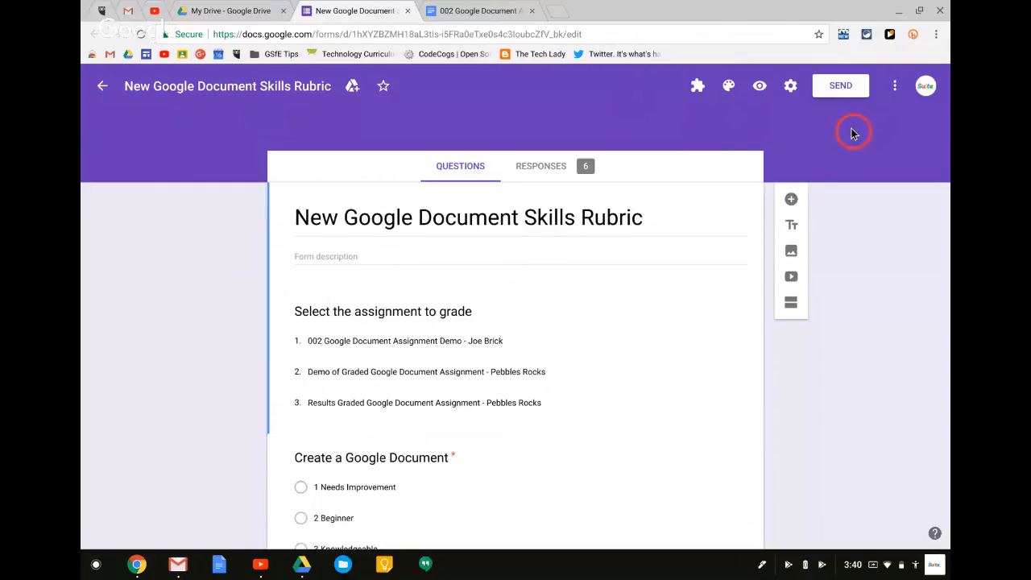
click(894, 86)
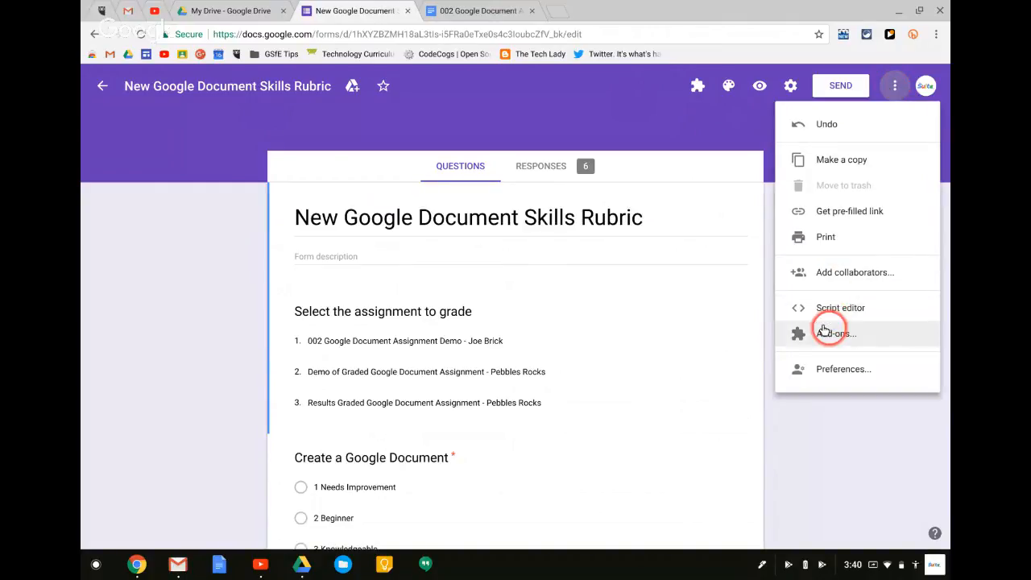
click(827, 333)
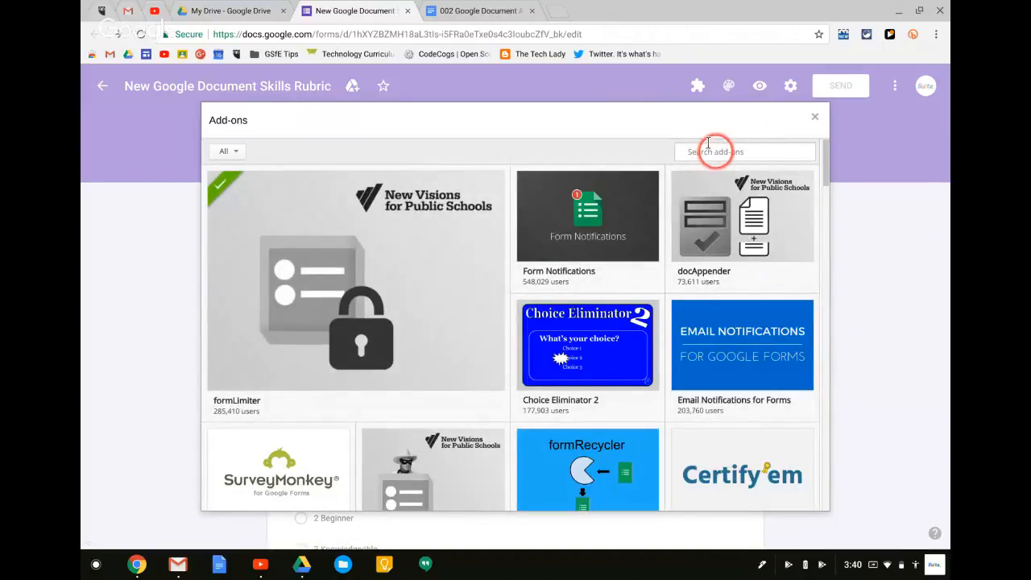
text(d)
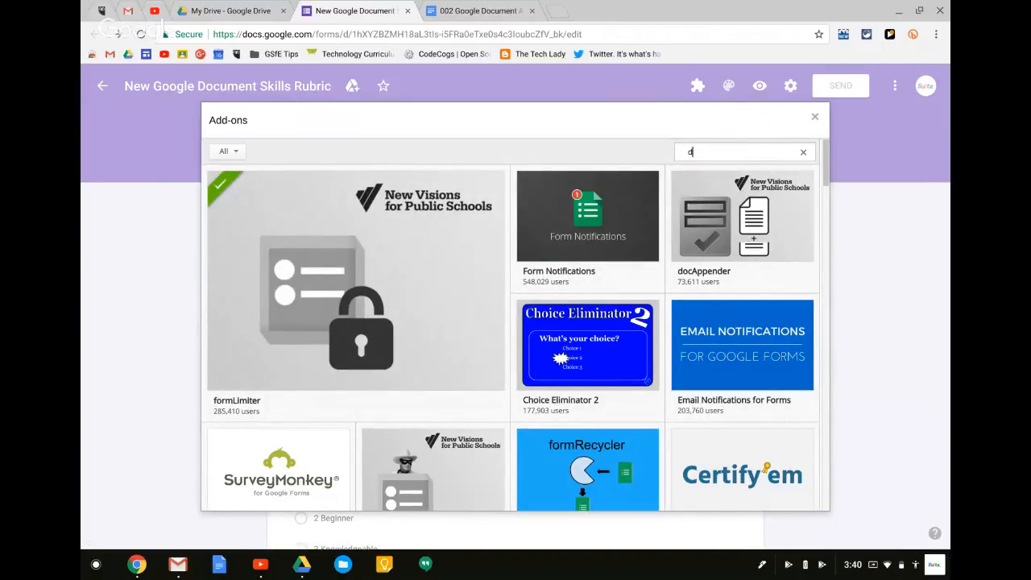
text(ocappender)
key(Return)
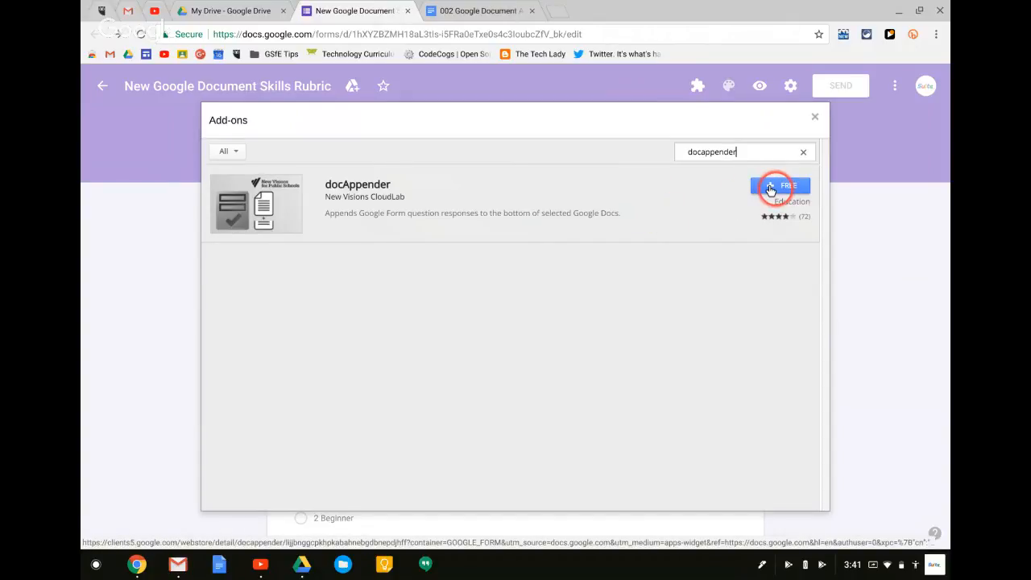
Install the free docAppender add-on, allow its permissions for the existing Google account and dismiss its introduction
click(771, 186)
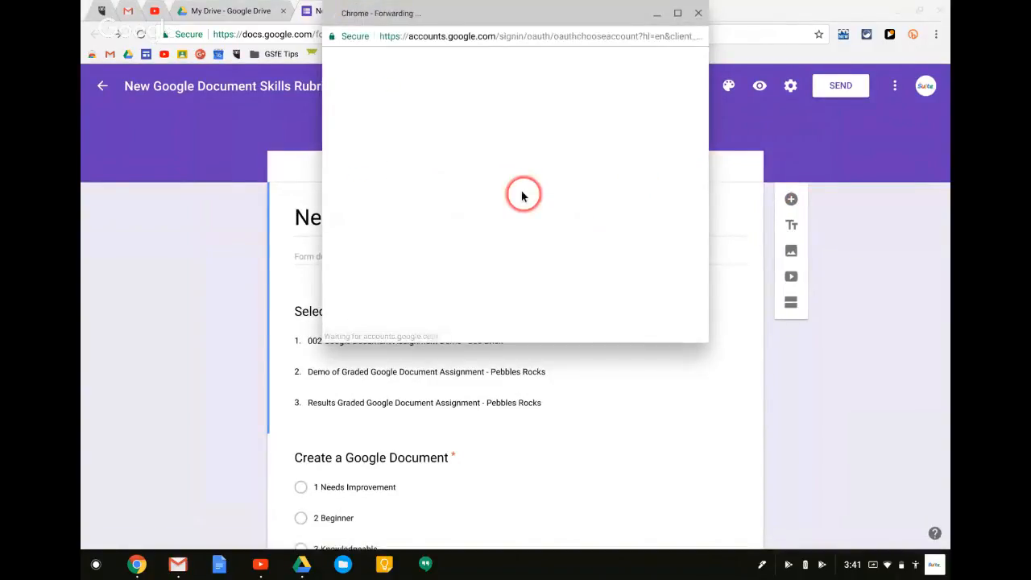
click(498, 179)
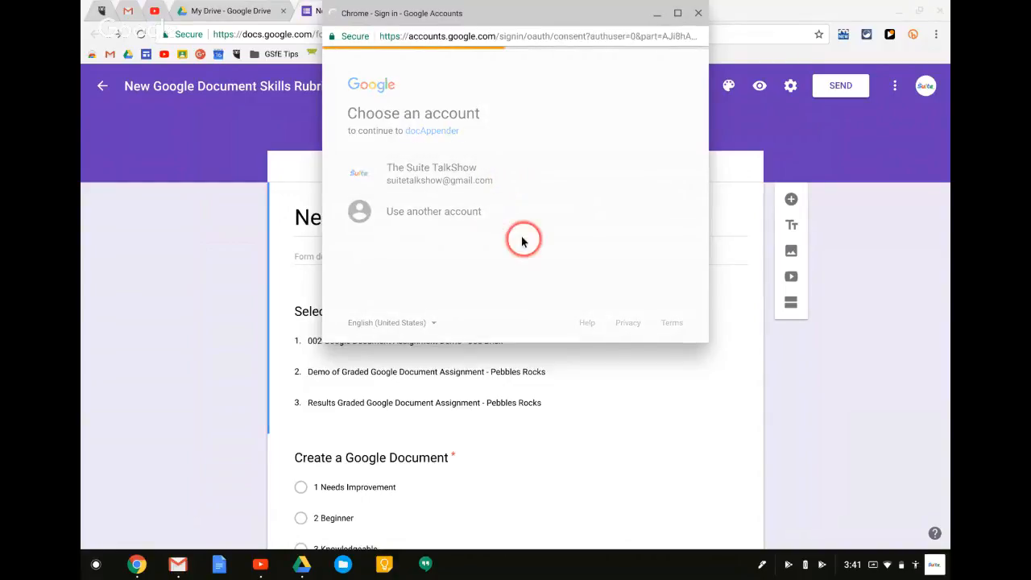
scroll(594, 219, down, 2)
scroll(594, 217, down, 3)
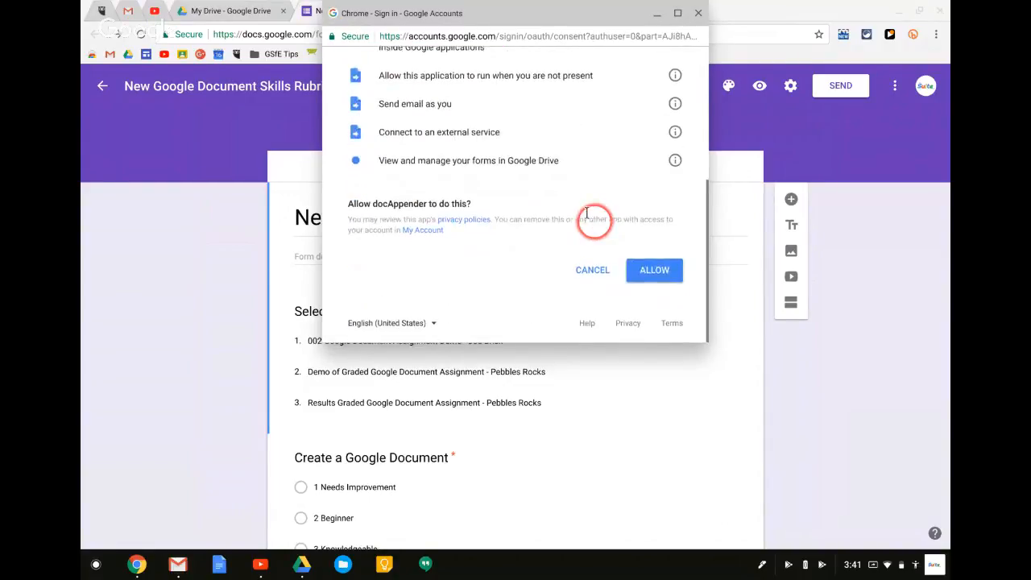
click(659, 270)
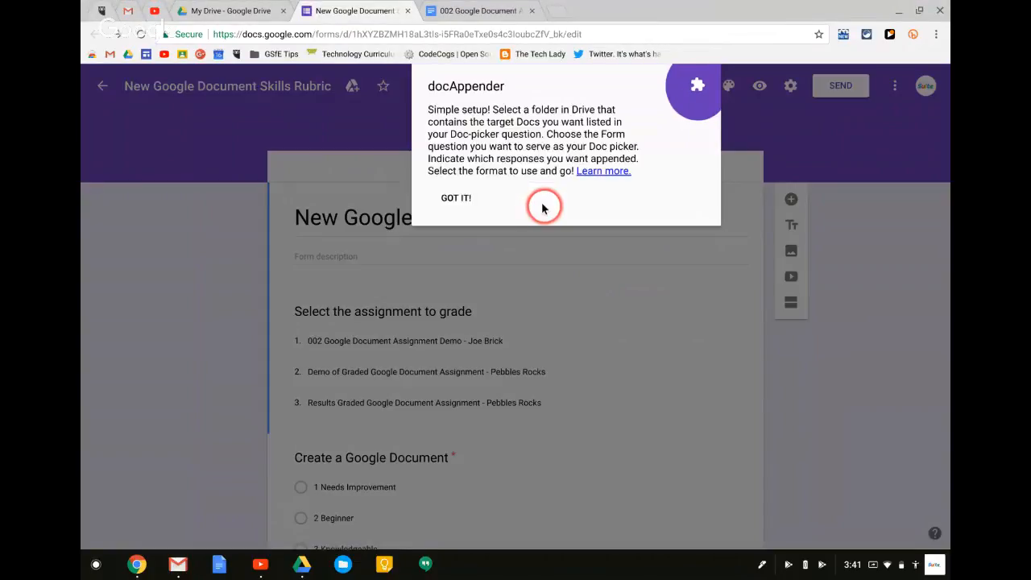
click(456, 199)
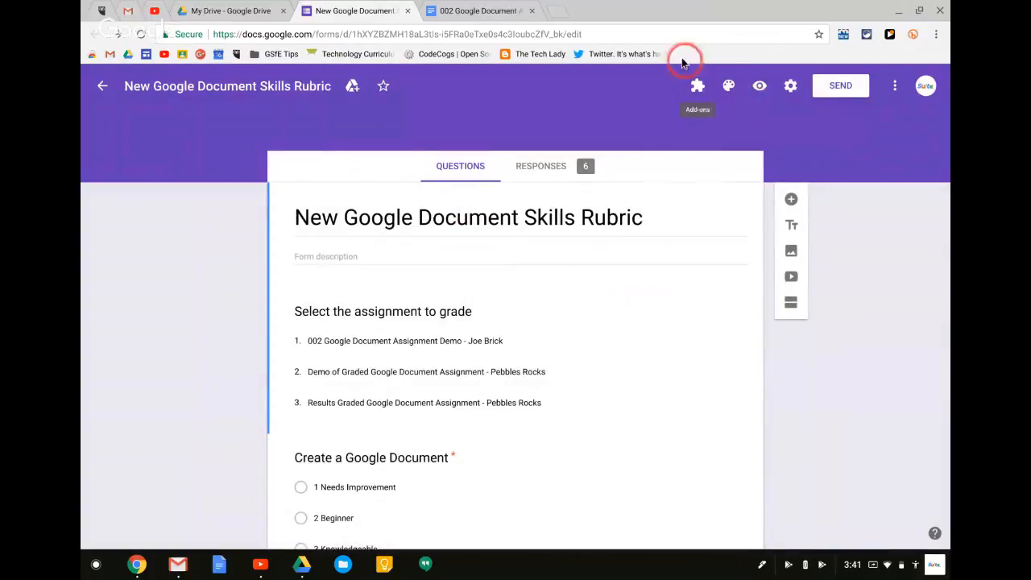
click(685, 88)
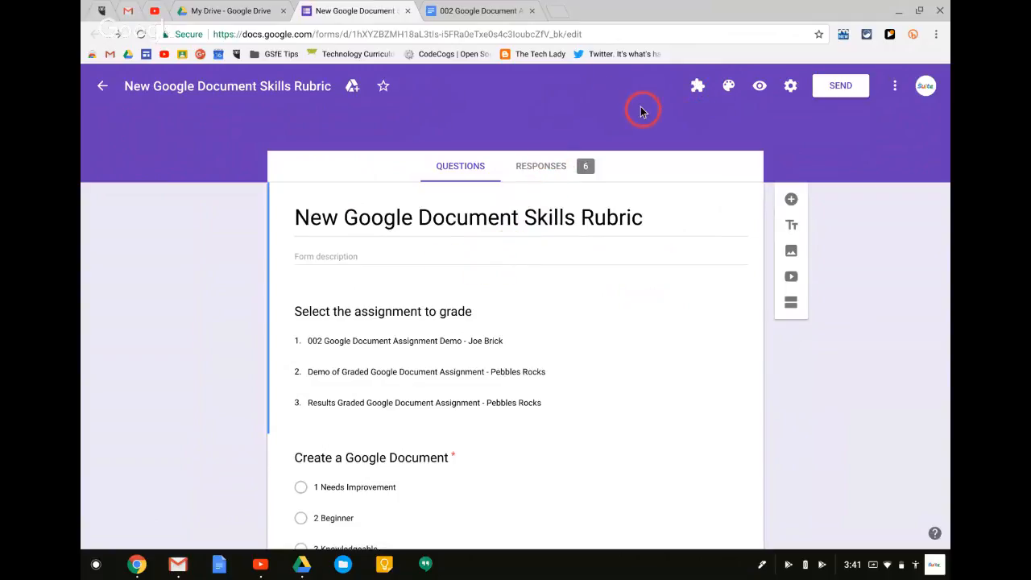
Switch to Google Drive and add the shared docAppender folder to My Drive
click(231, 12)
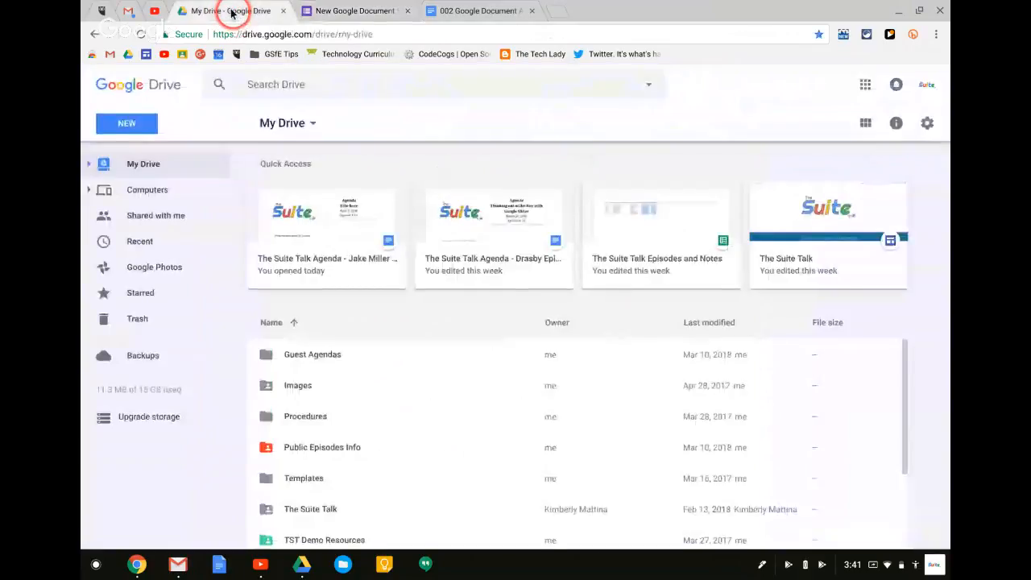
click(141, 213)
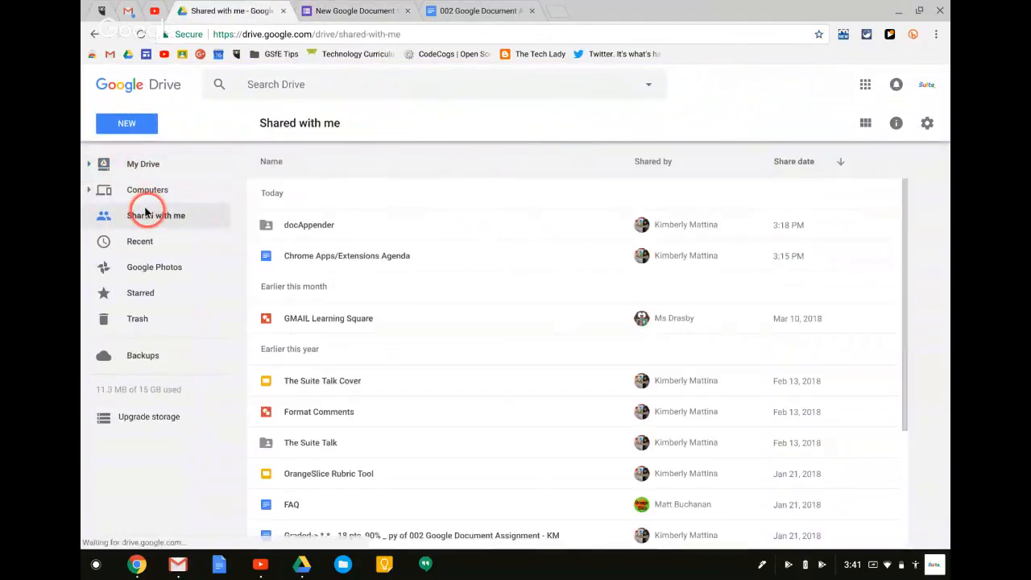
click(320, 226)
click(790, 123)
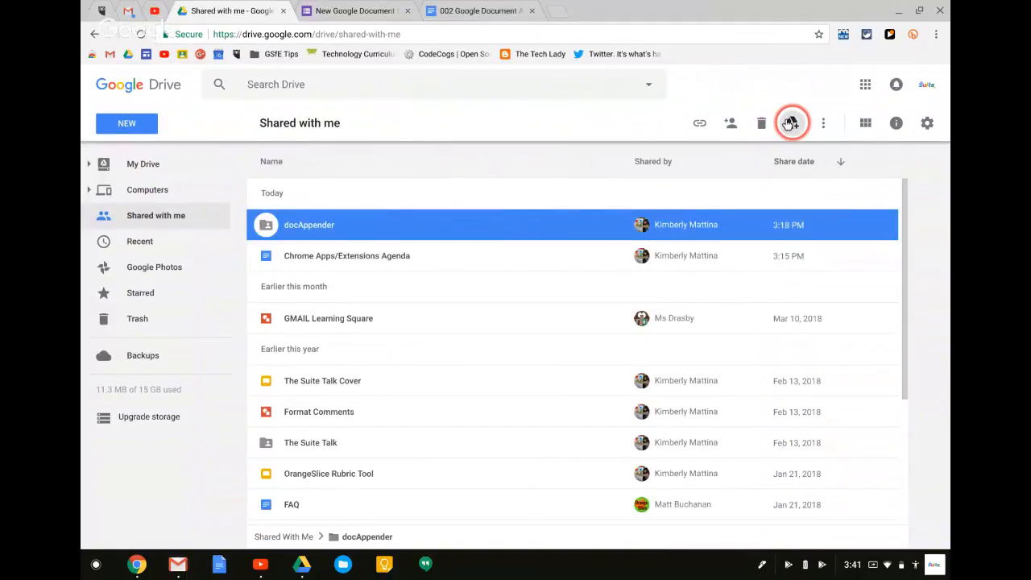
Move the docAppender folder into the Demo Files folder inside The Suite Talk
click(763, 155)
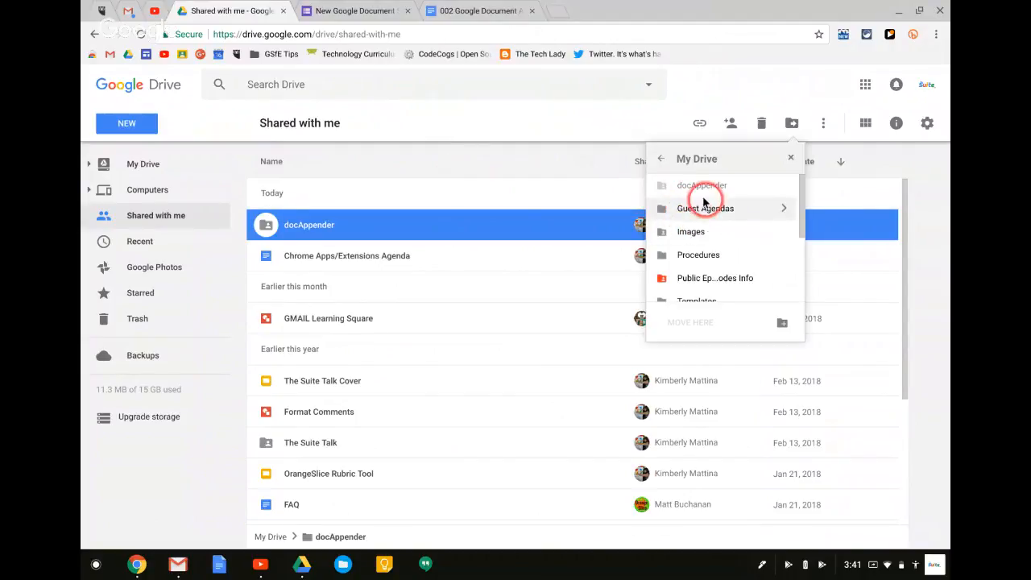
scroll(702, 230, down, 3)
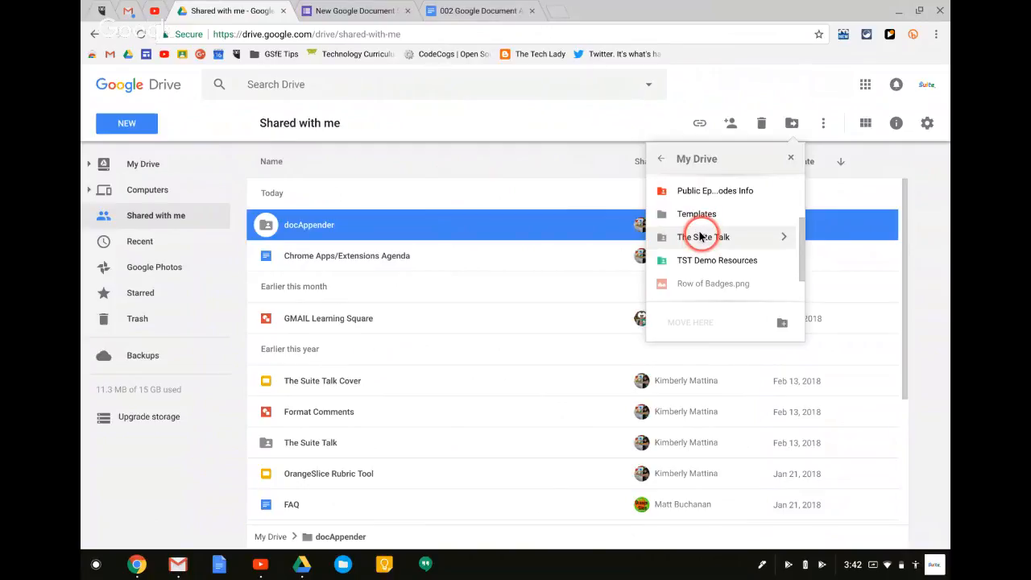
double_click(700, 236)
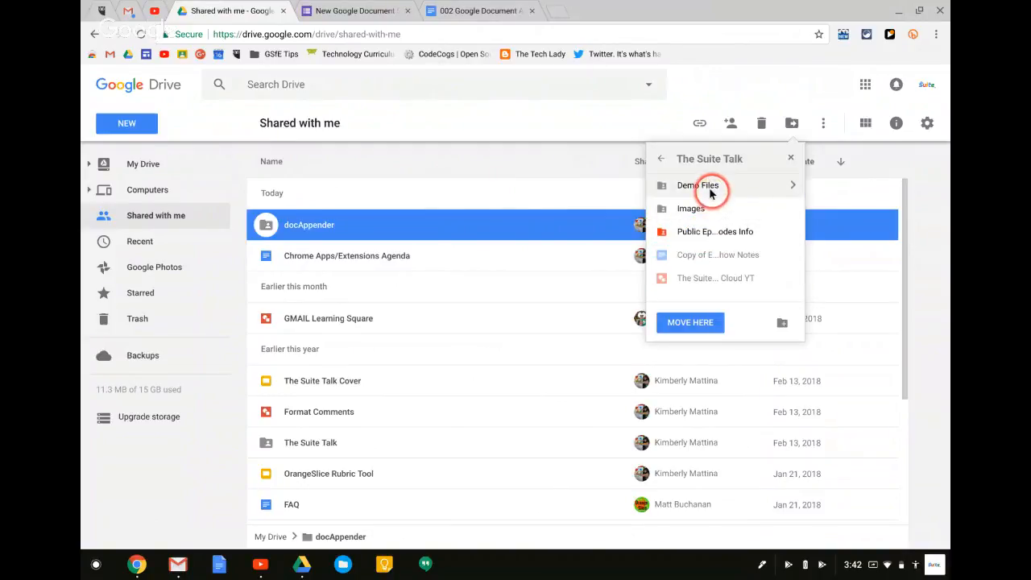
click(709, 191)
click(668, 322)
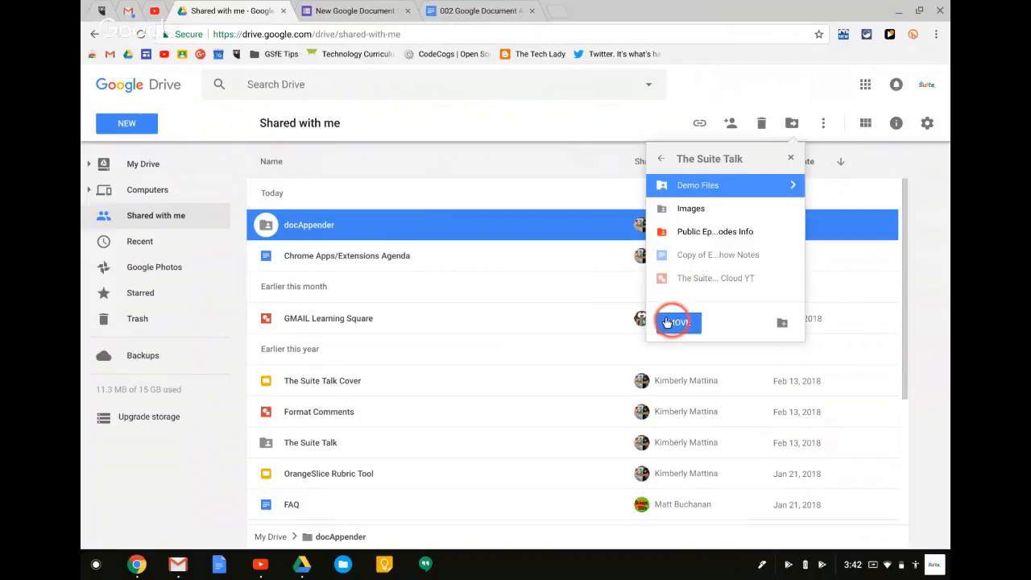
click(677, 316)
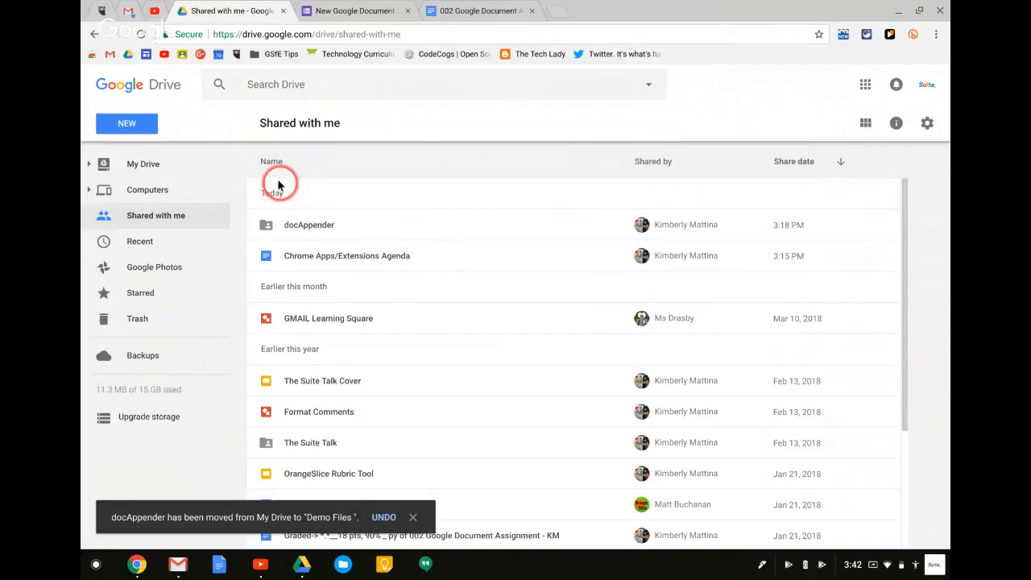
Open the Demo Files folder within The Suite Talk in My Drive
click(134, 166)
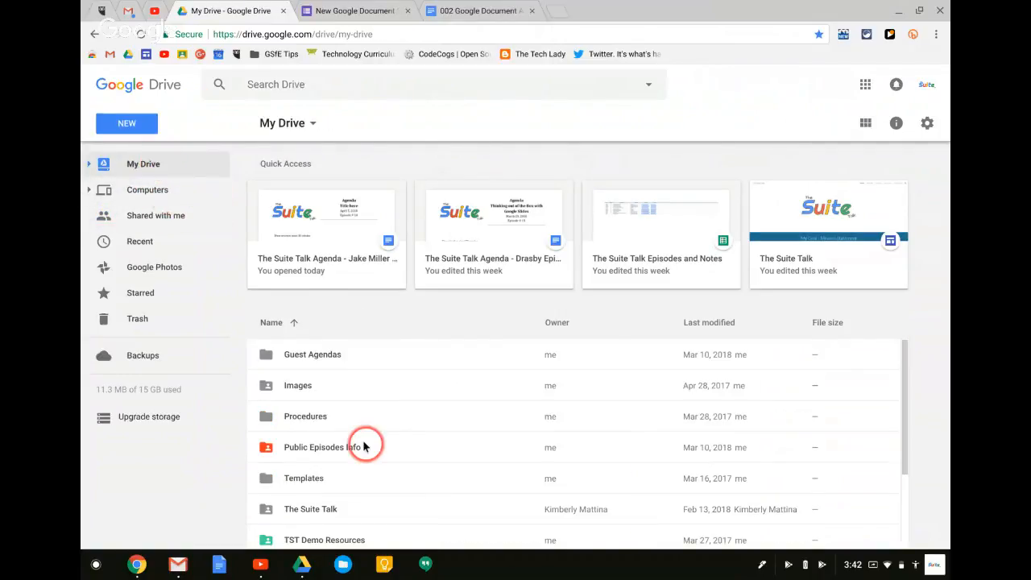
scroll(369, 401, down, 1)
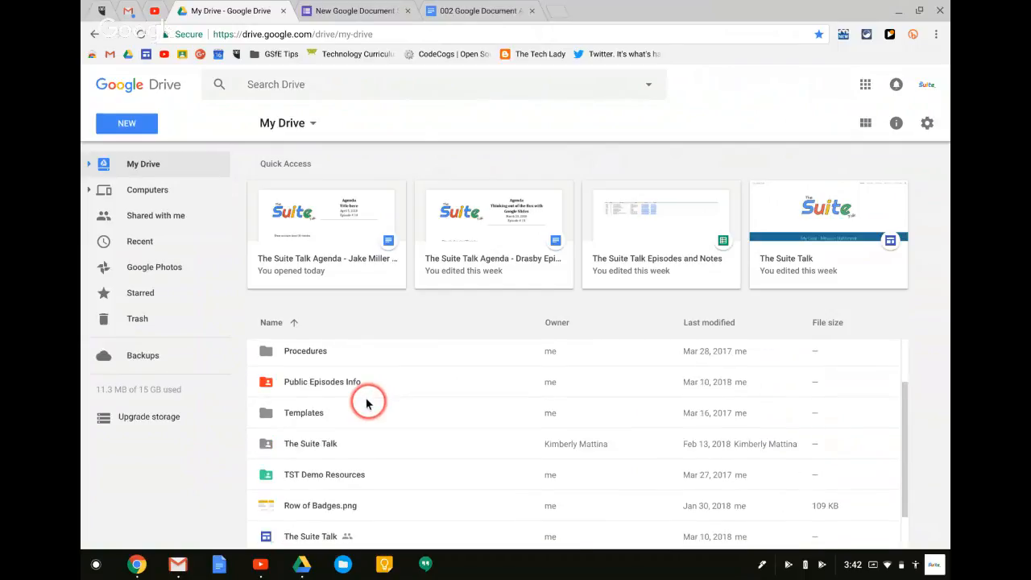
click(349, 446)
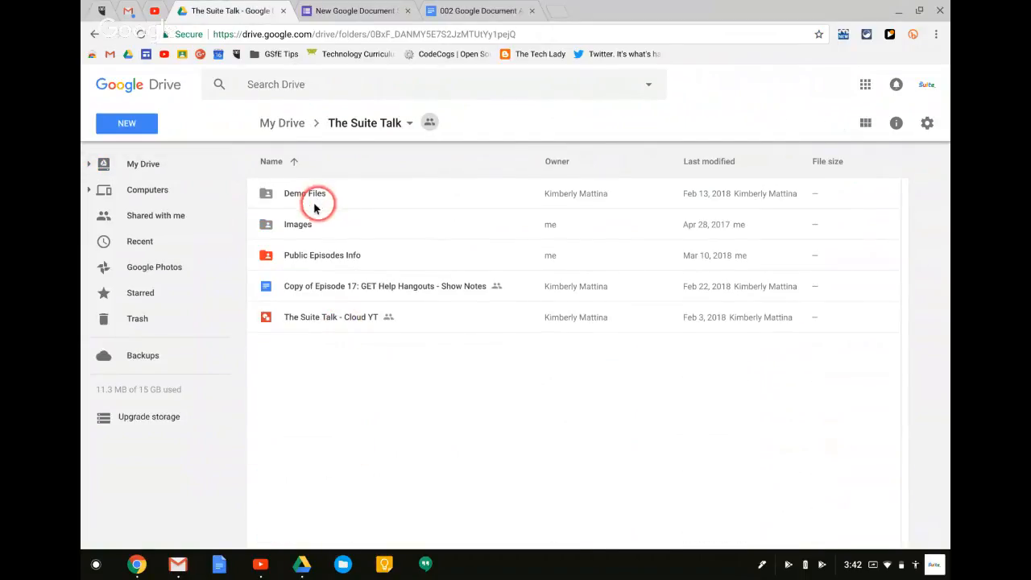
double_click(310, 190)
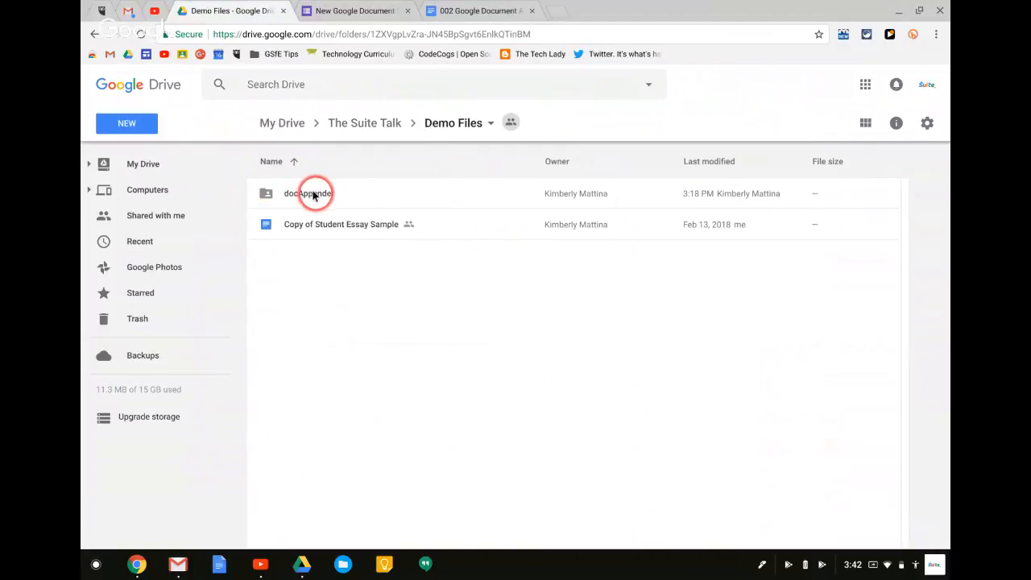
Return to the top level of My Drive and switch to the New Google Document Skills Rubric form
click(364, 123)
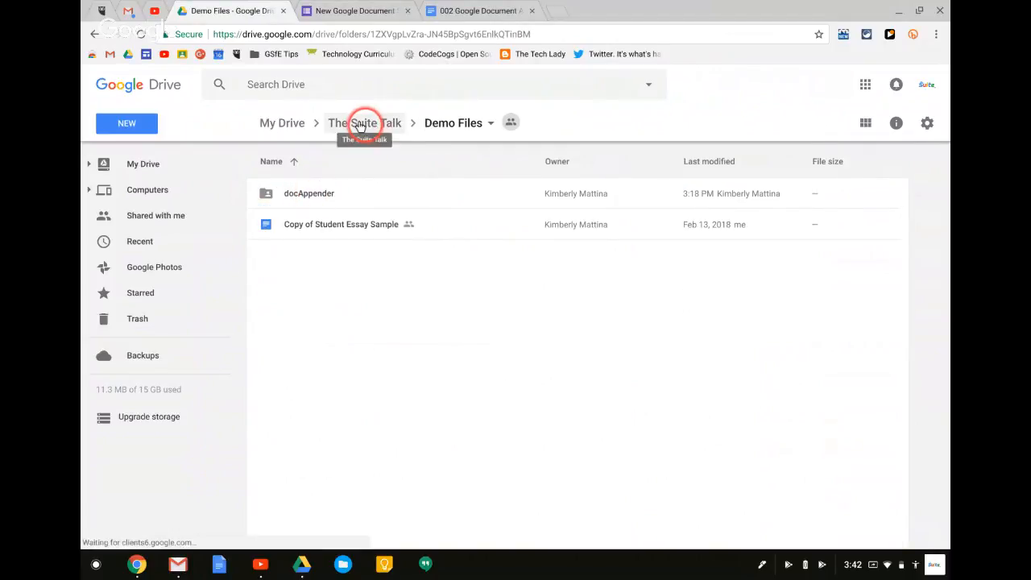
click(280, 121)
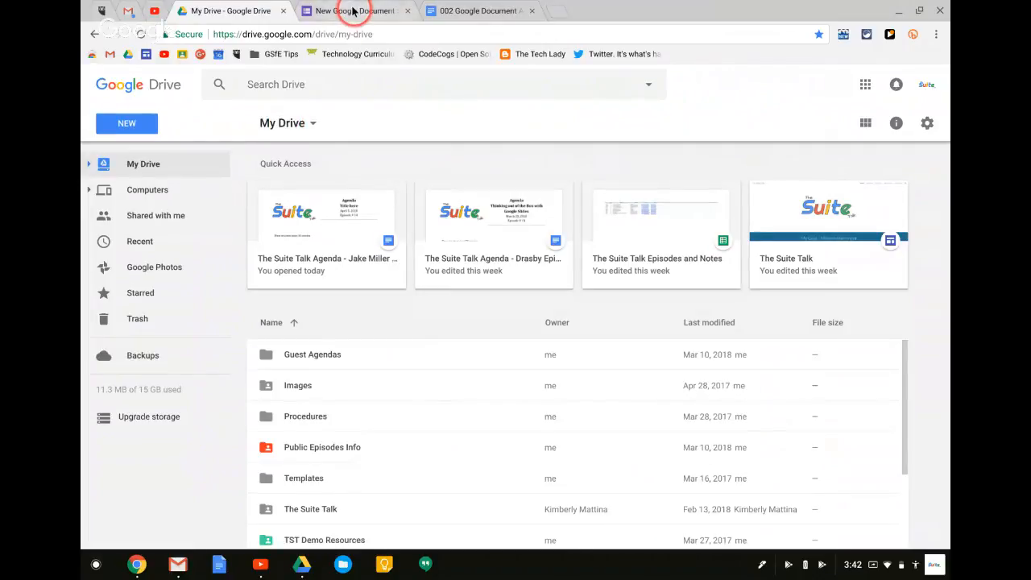
click(352, 11)
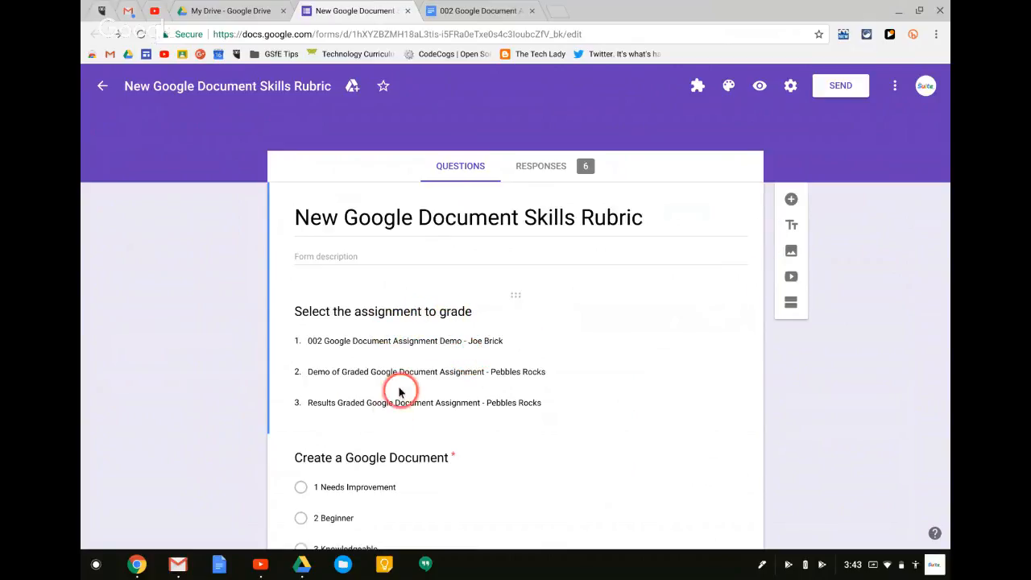
Review the rubric's assignment question, its five skill questions and their four rating options, including the Create a Google Document choices
scroll(398, 387, down, 1)
scroll(398, 388, down, 2)
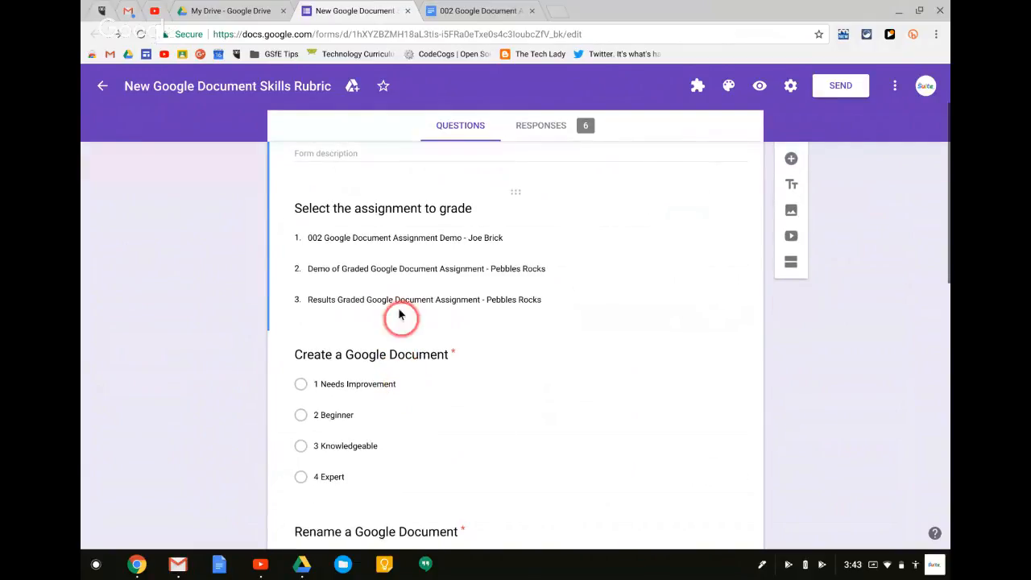
scroll(379, 326, down, 1)
scroll(375, 344, down, 1)
scroll(375, 344, down, 1)
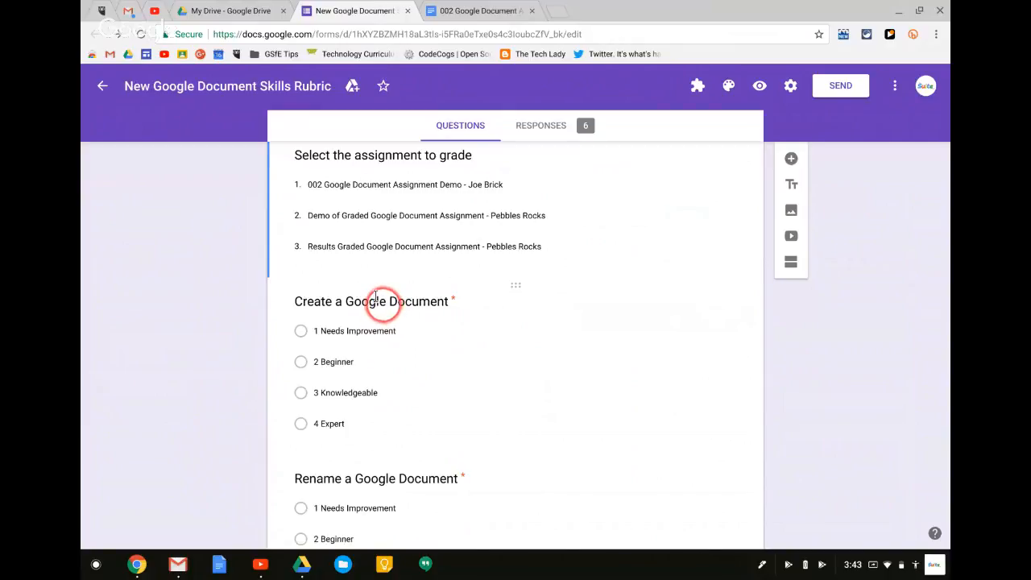
scroll(379, 299, down, 5)
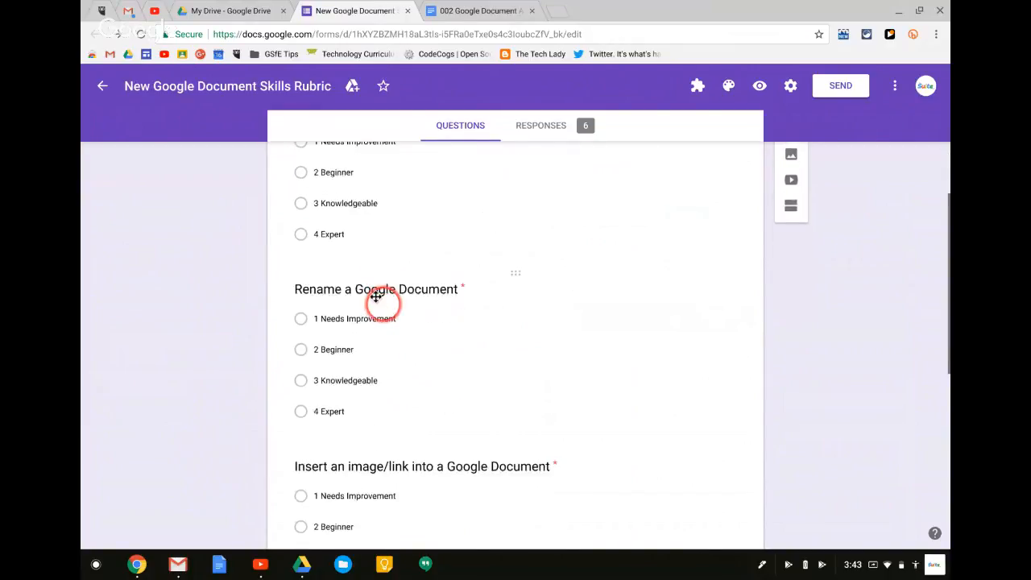
scroll(374, 298, down, 5)
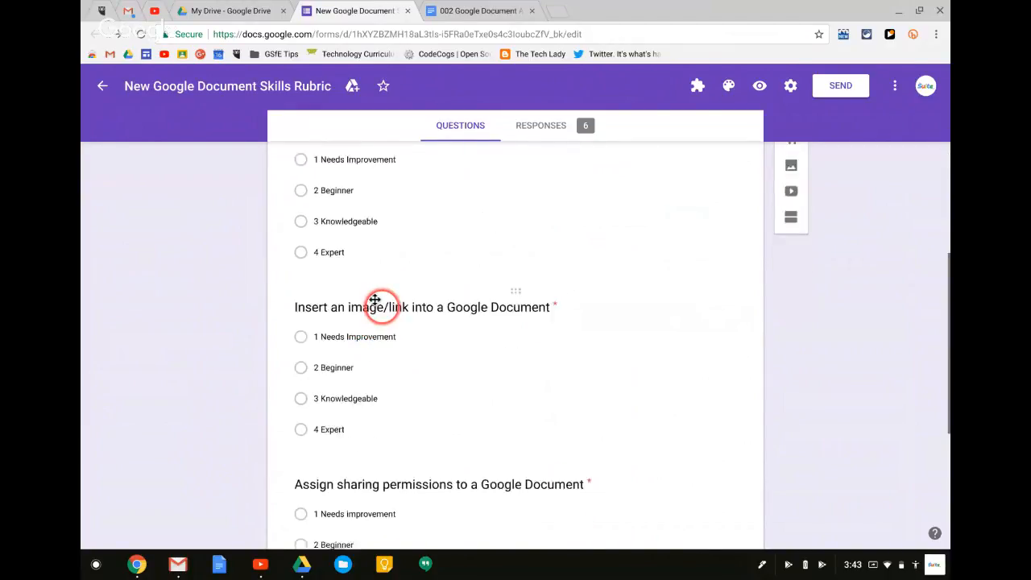
scroll(376, 302, down, 3)
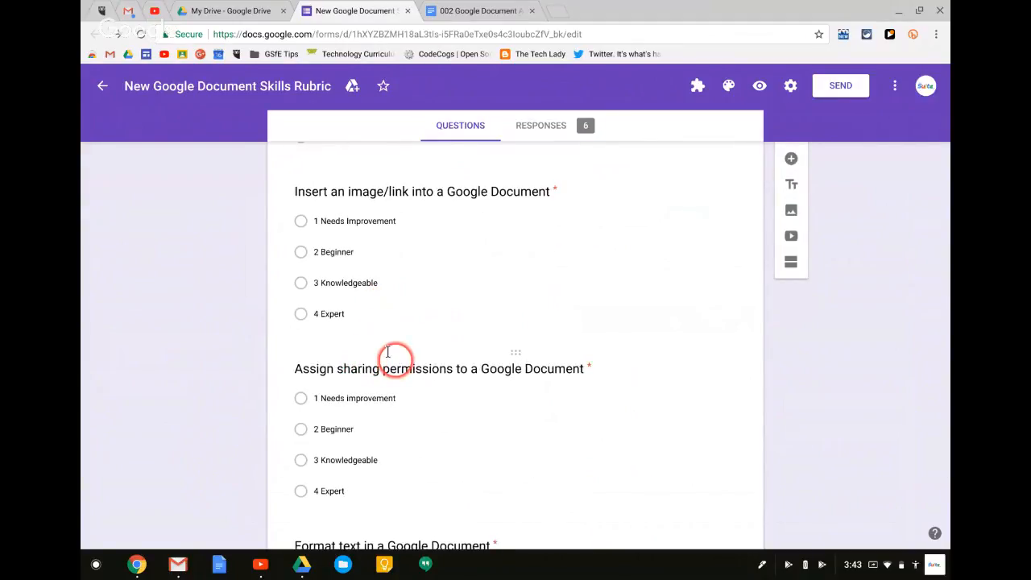
scroll(388, 353, down, 5)
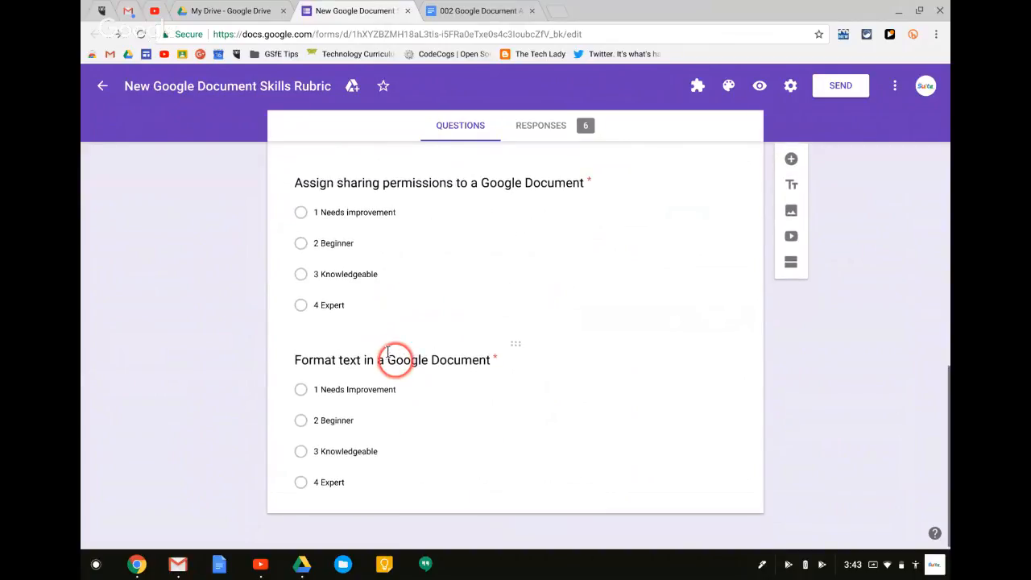
scroll(387, 352, up, 13)
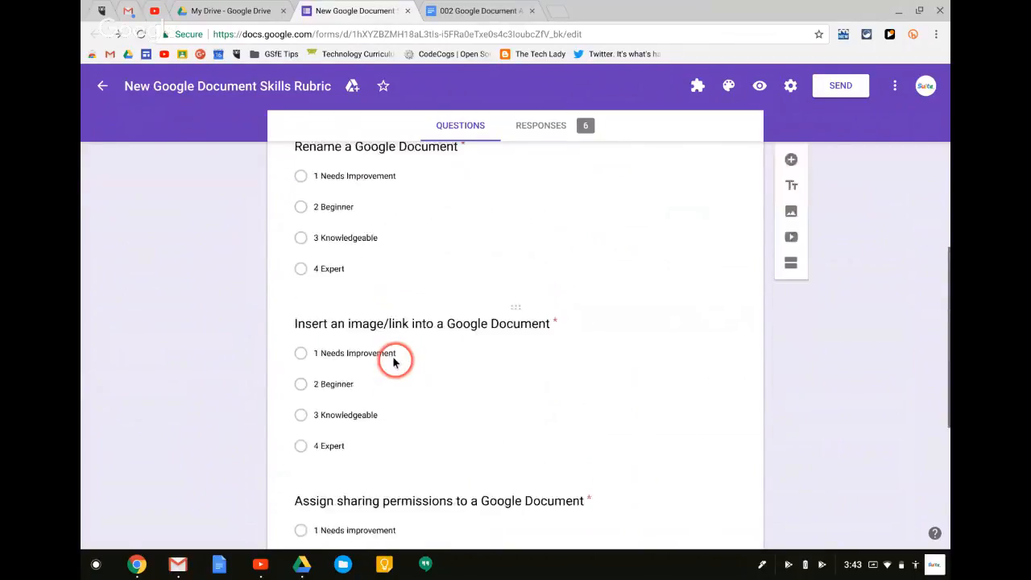
scroll(387, 352, up, 7)
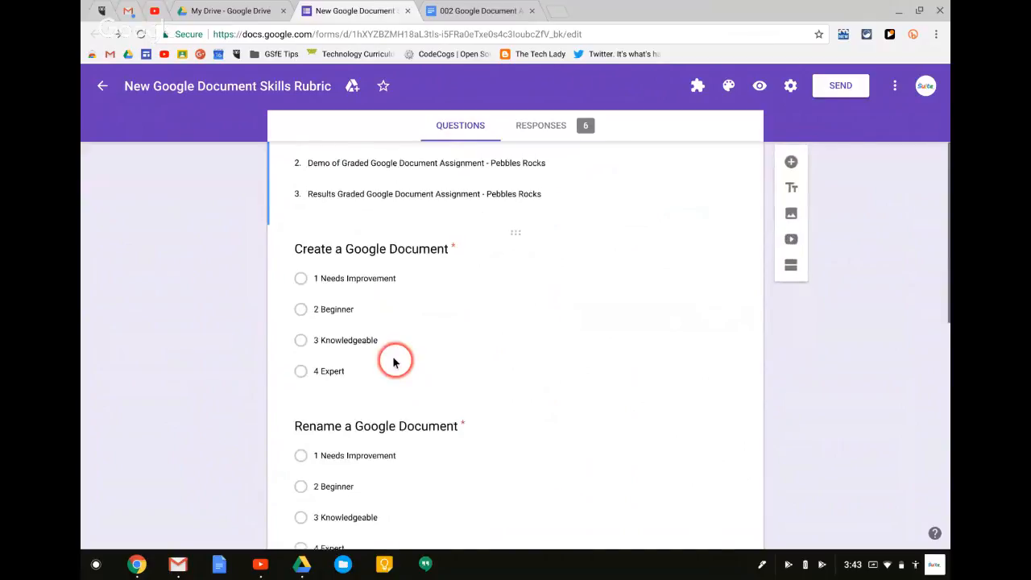
scroll(393, 358, down, 3)
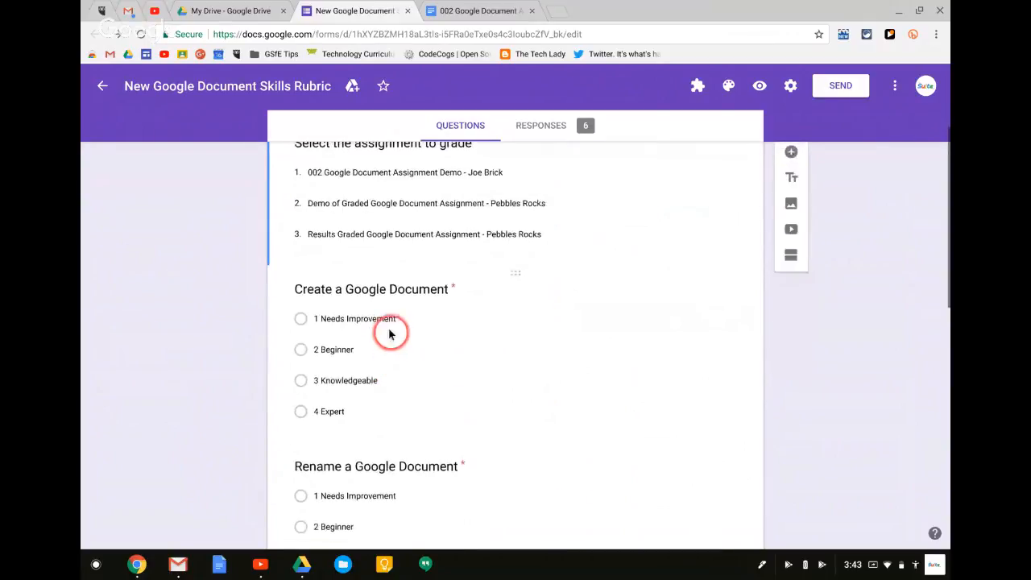
click(394, 331)
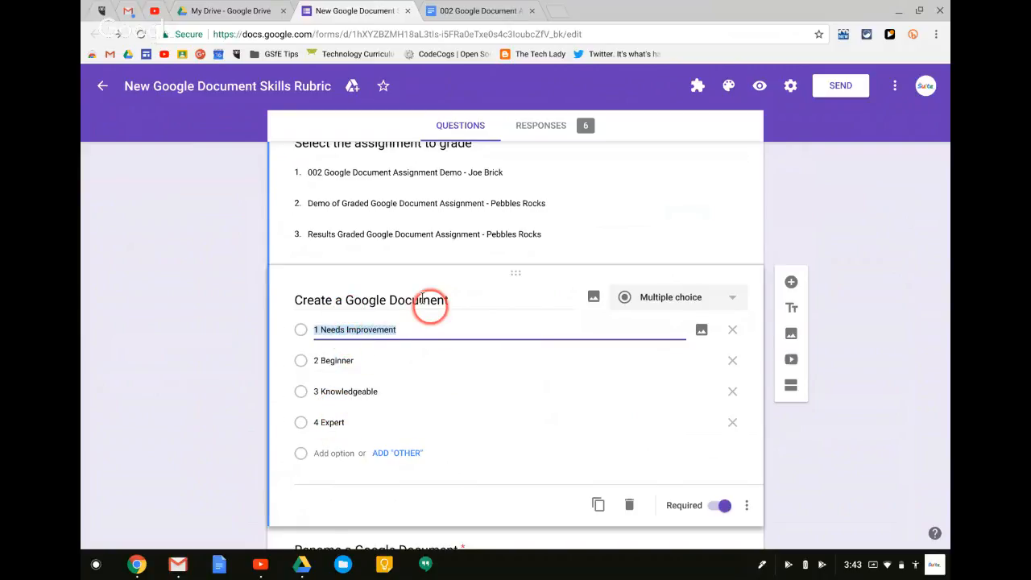
scroll(428, 309, down, 1)
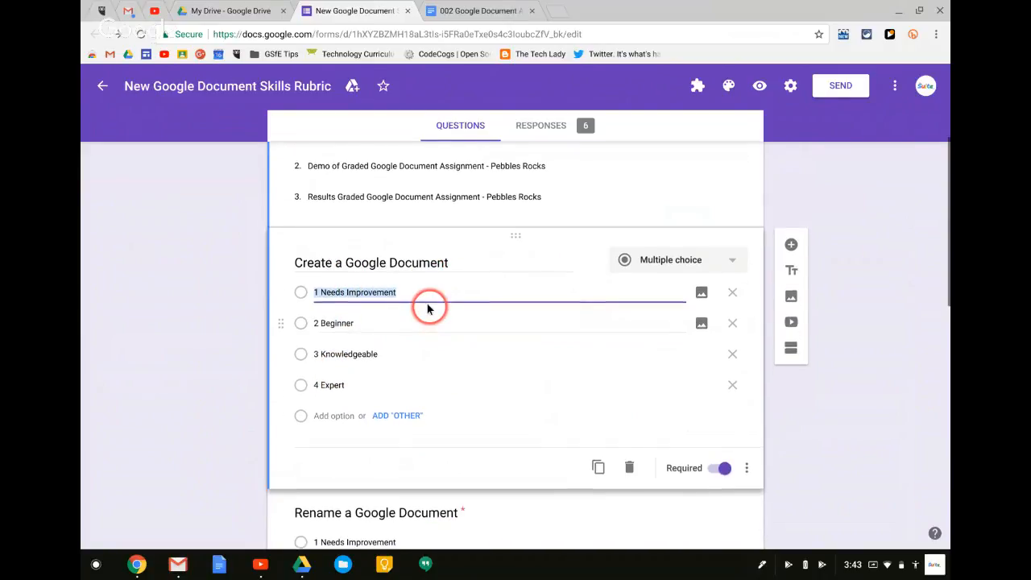
click(867, 211)
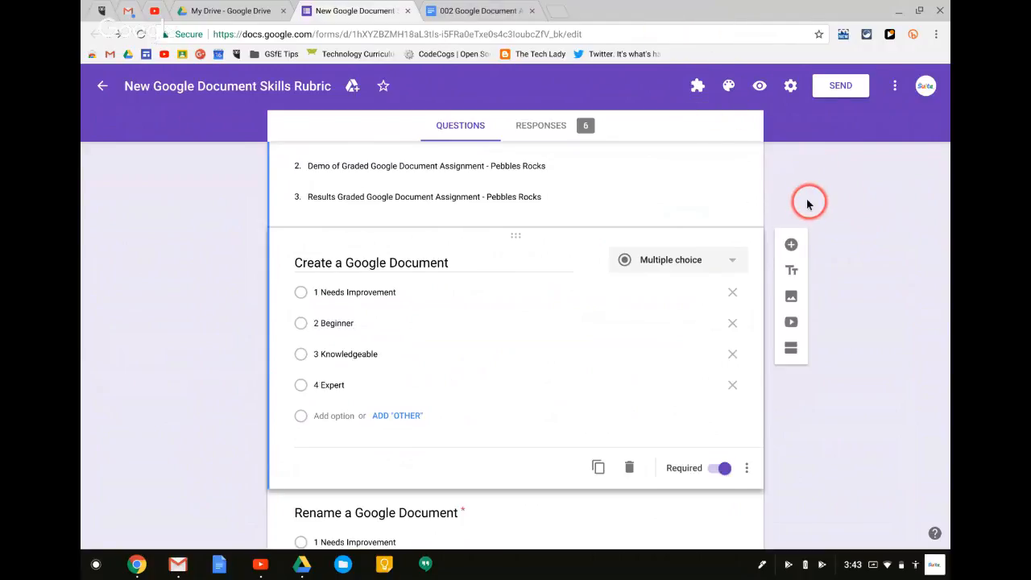
Open the docAppender add-on's sidebar on the rubric form
click(695, 87)
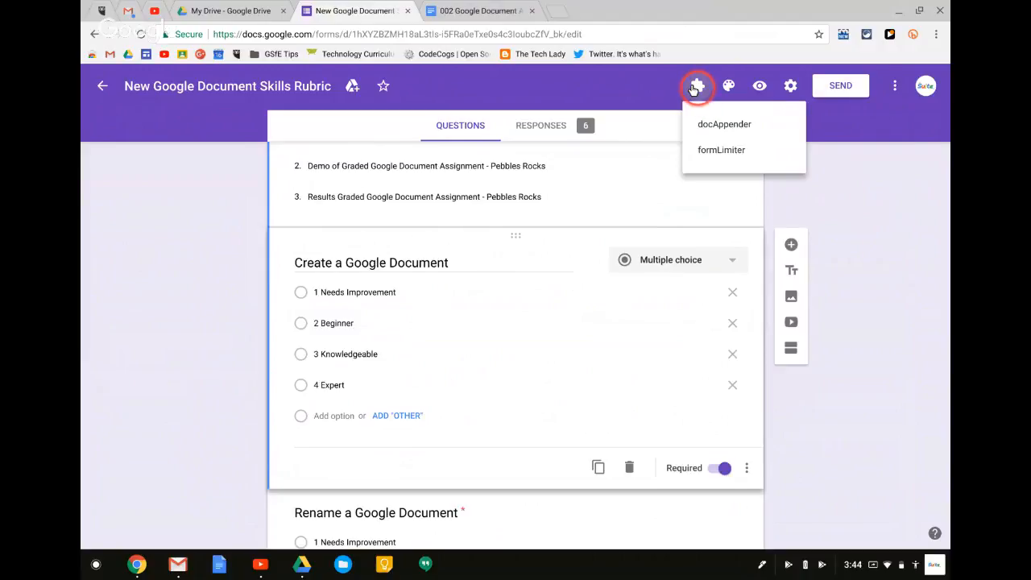
click(710, 125)
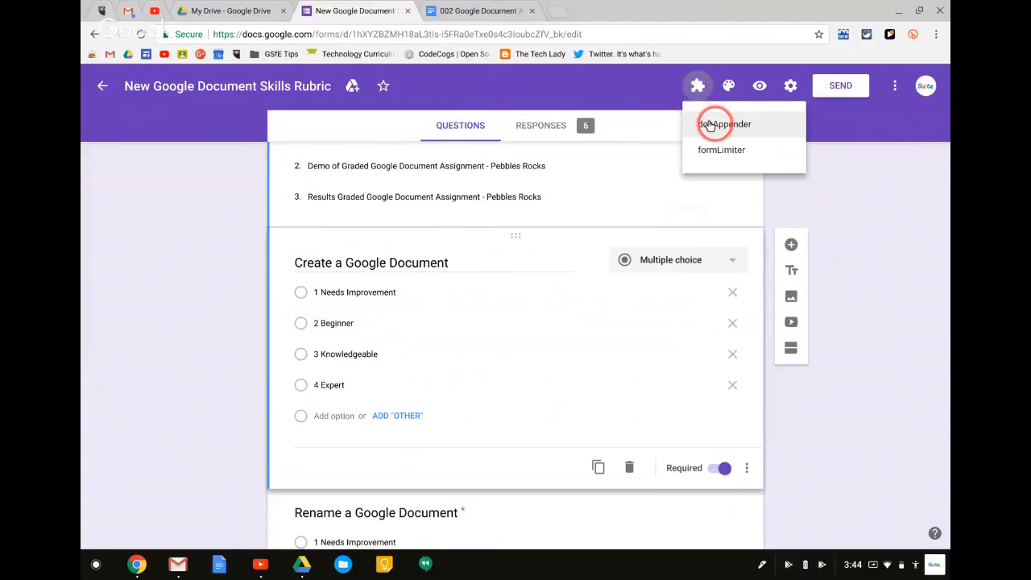
click(710, 126)
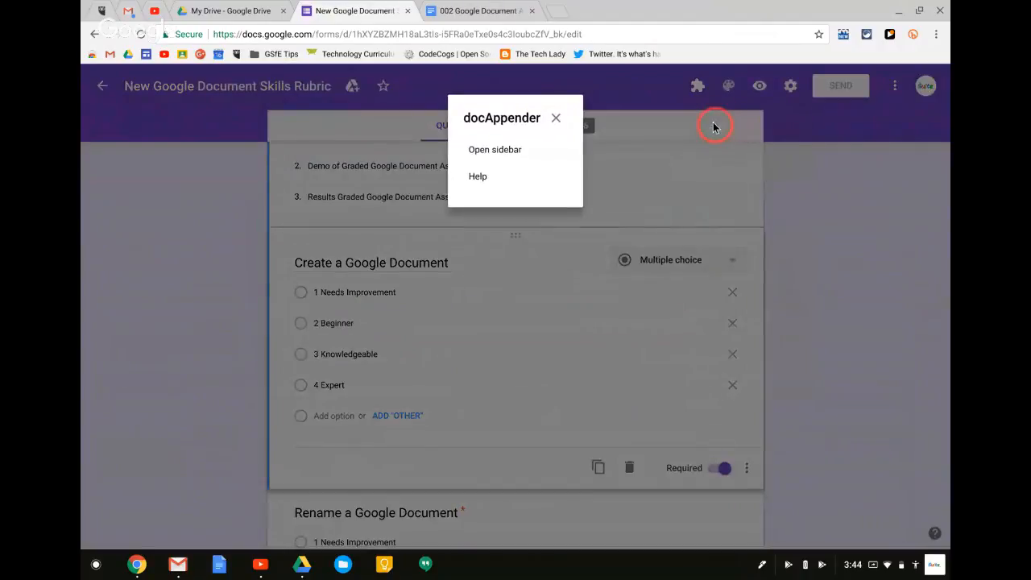
click(473, 149)
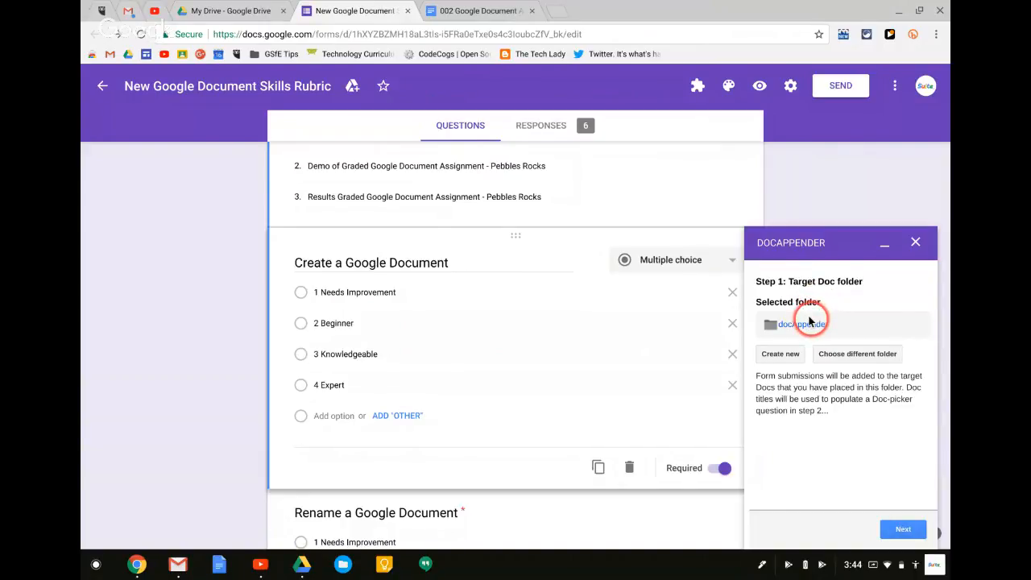
Choose the docAppender folder as the target Doc folder and proceed to the doc-picker question setup
click(851, 352)
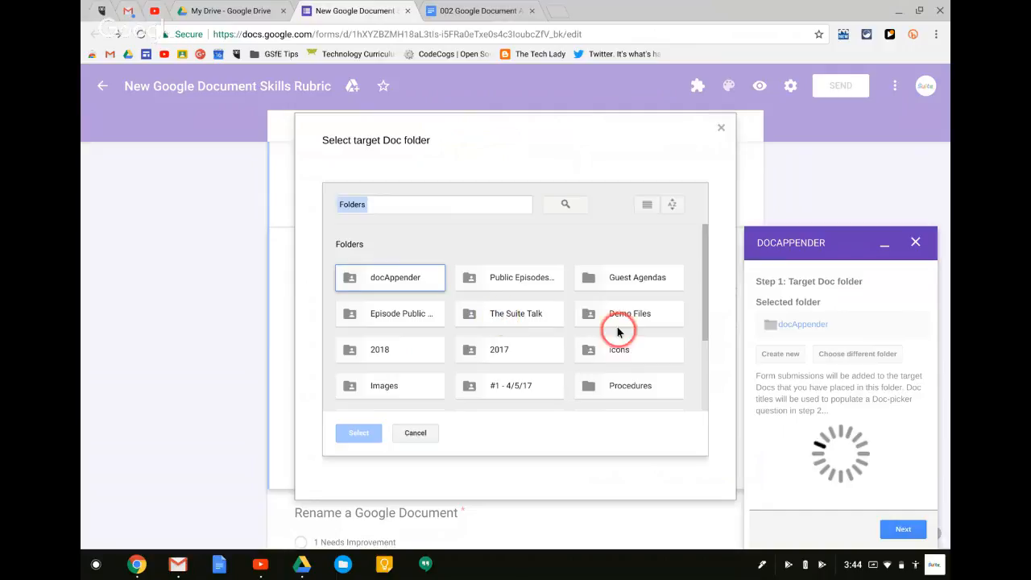
click(373, 281)
click(358, 434)
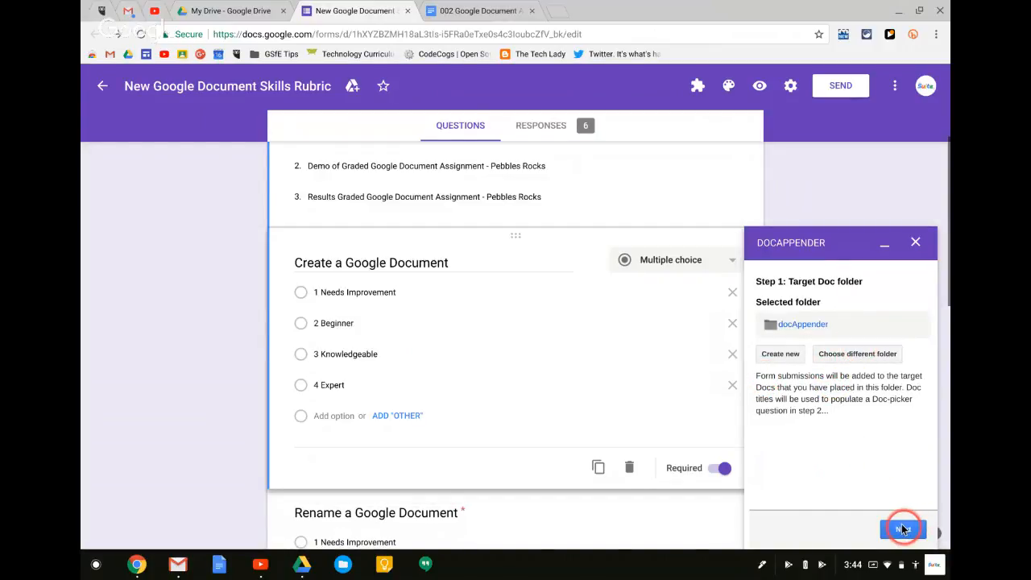
click(902, 530)
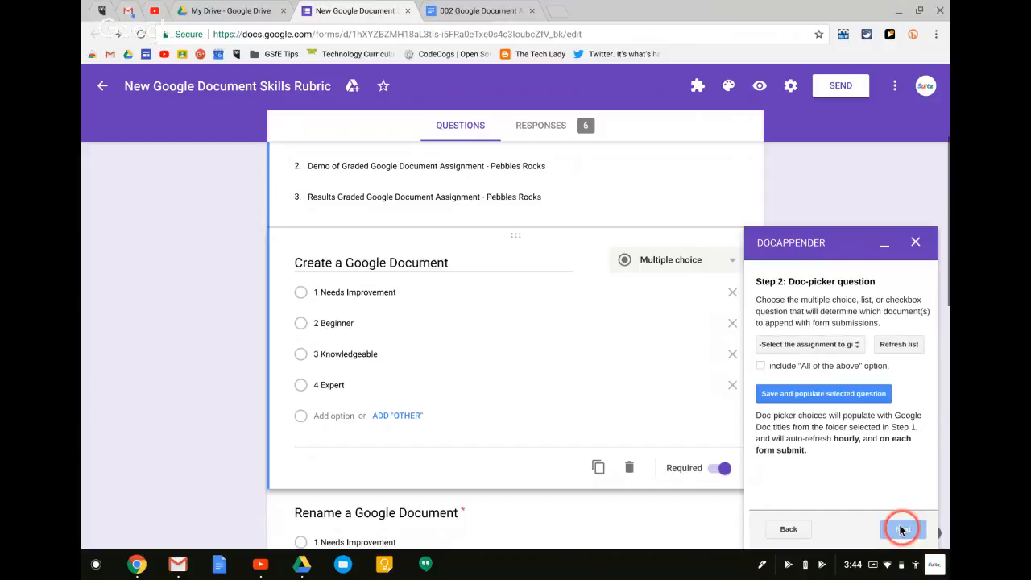
Set "Select the assignment to grade" as the doc-picker question, refresh the list, save and populate it, and proceed to the form values
click(810, 344)
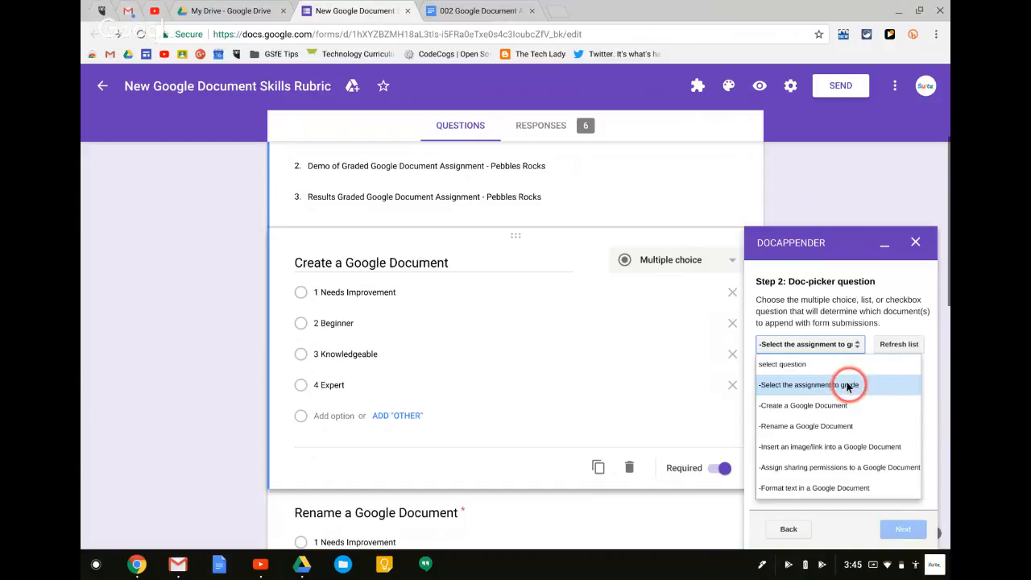
click(847, 386)
click(899, 344)
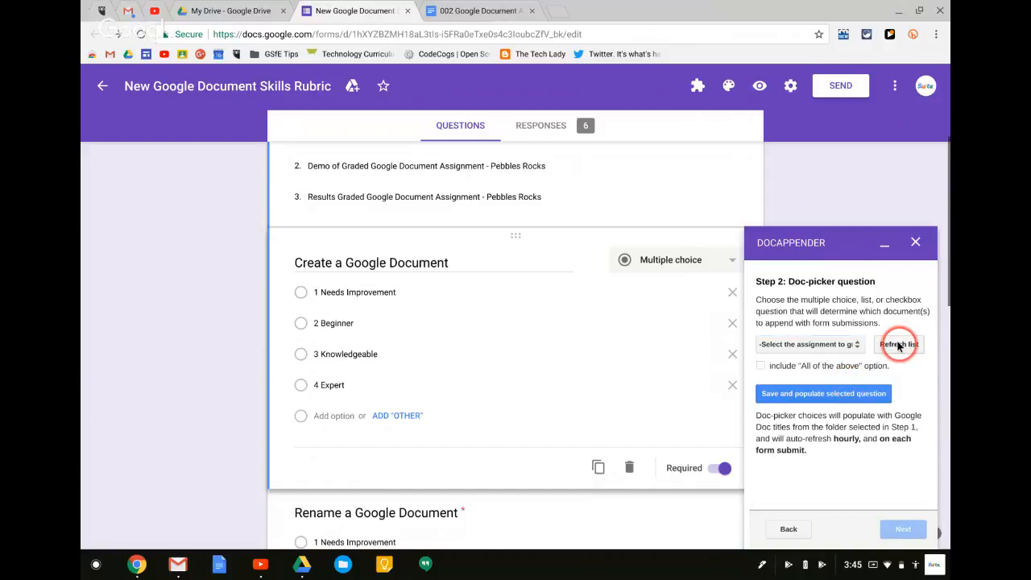
click(813, 395)
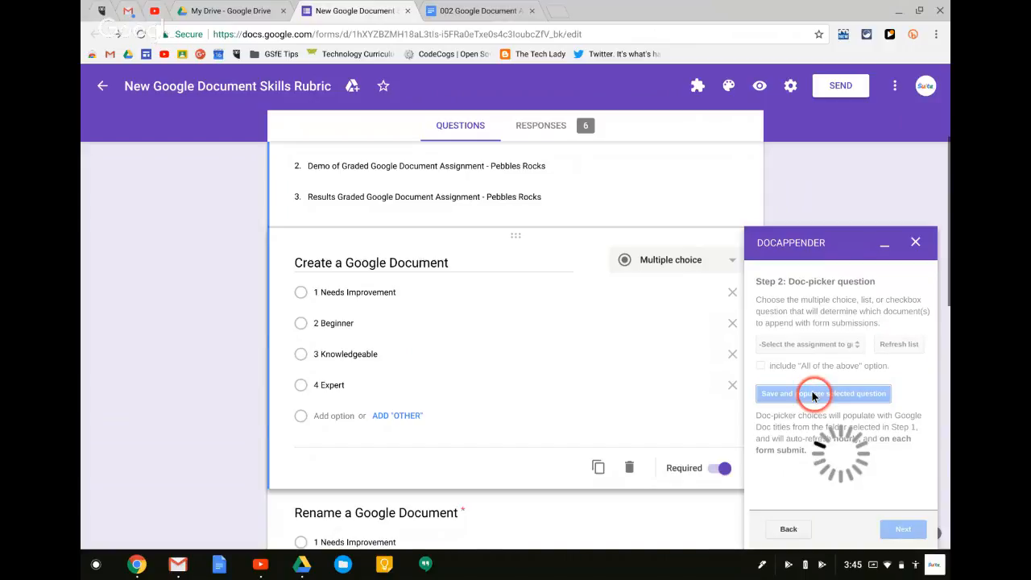
click(903, 530)
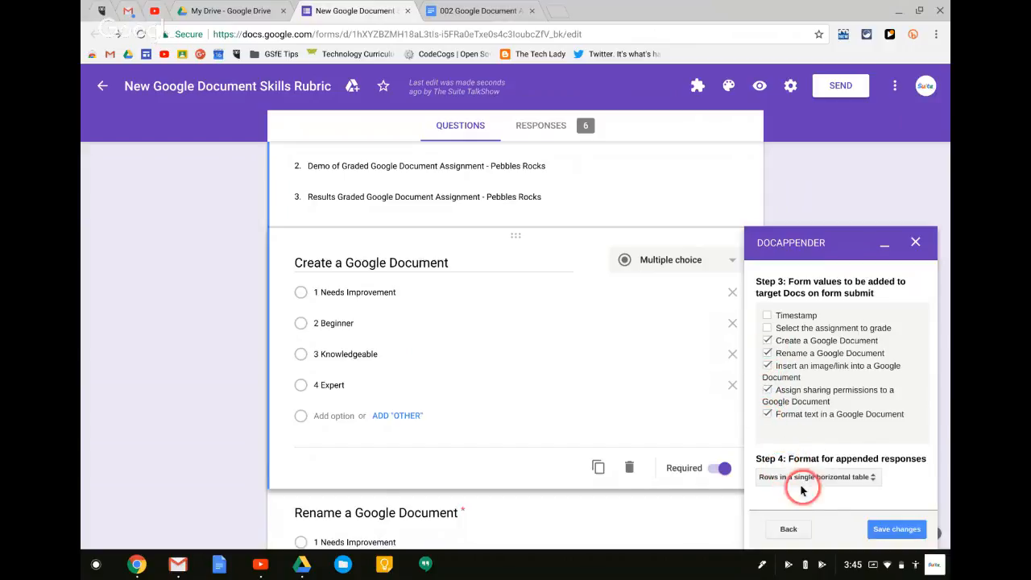
Format the appended responses as "Rows in a single horizontal table", save the docAppender changes and close the add-on
scroll(847, 424, down, 1)
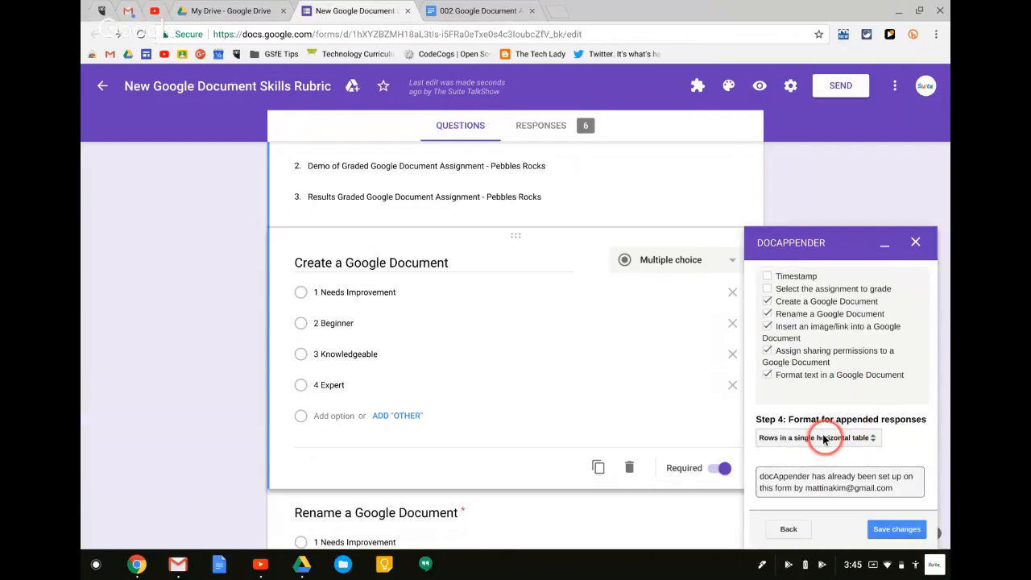
click(824, 439)
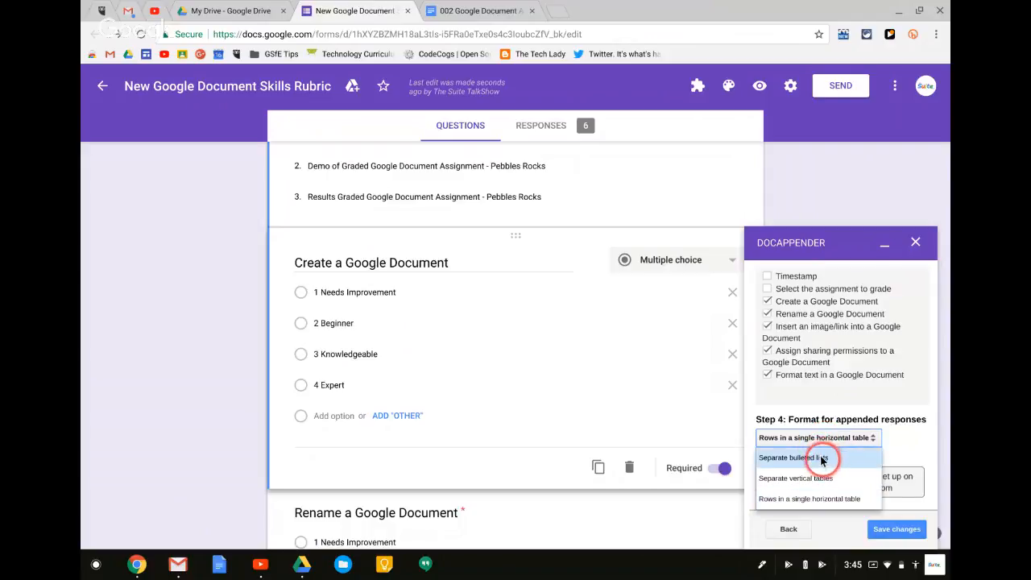
click(810, 498)
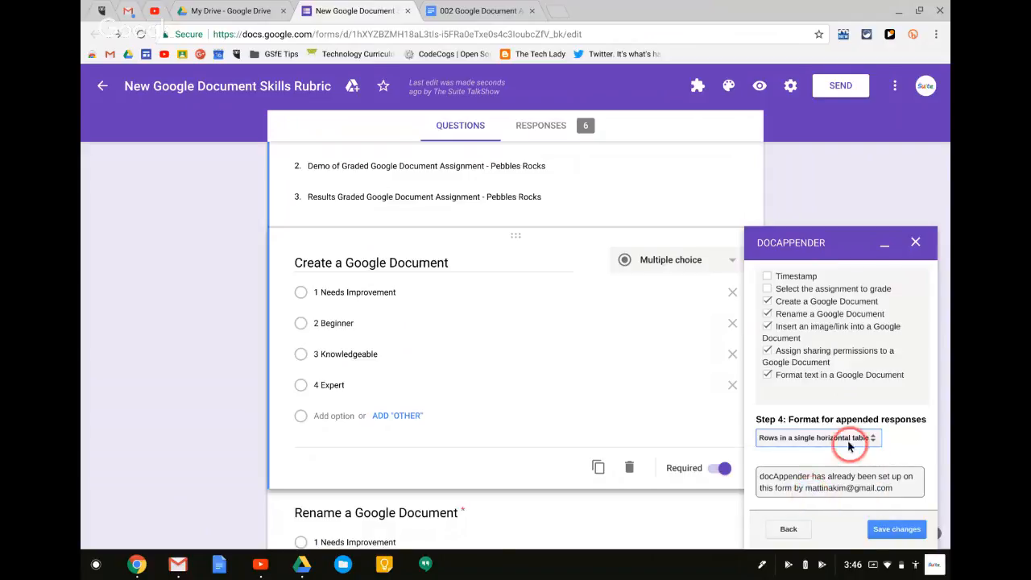
click(892, 528)
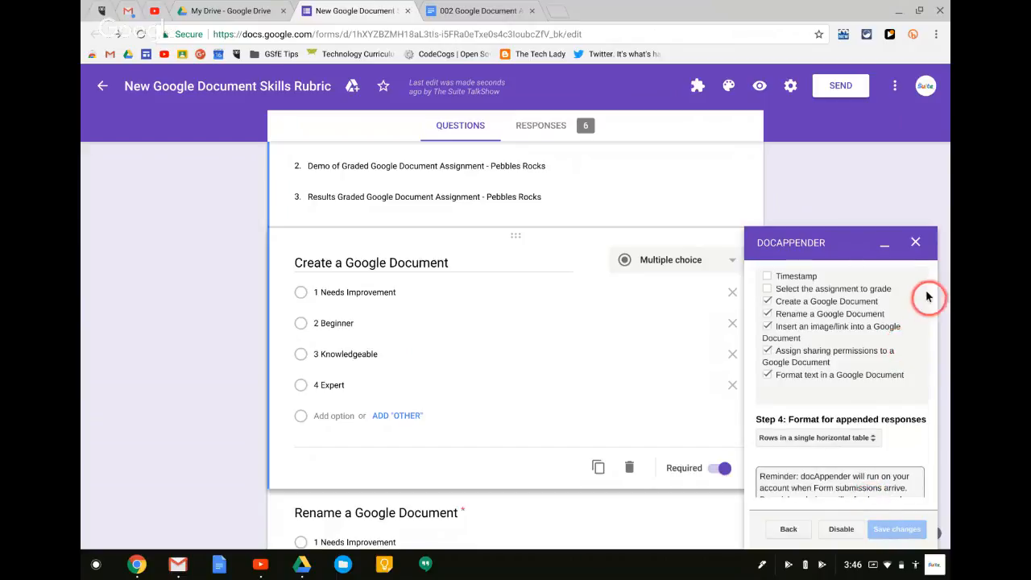
click(915, 243)
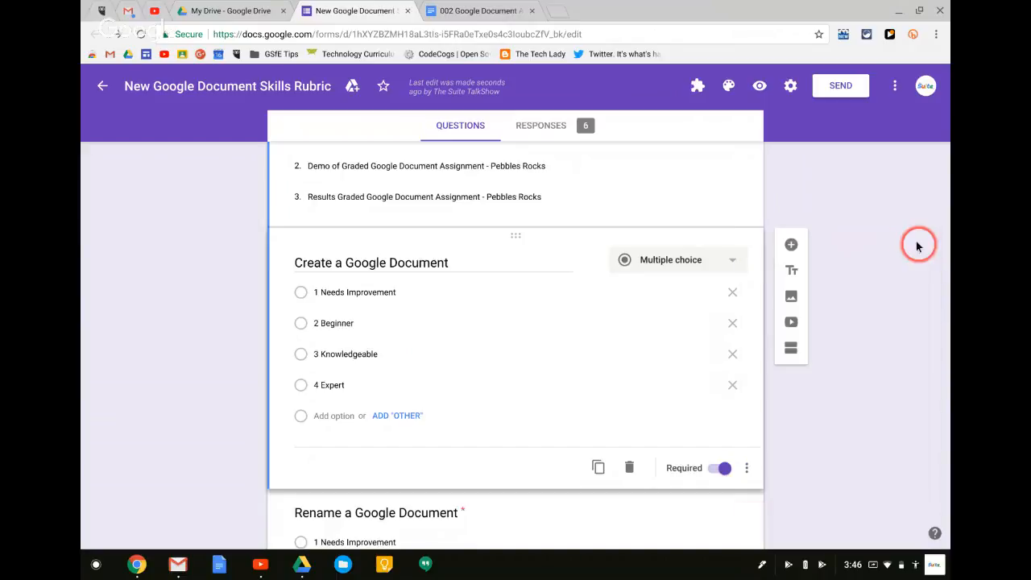
Preview the rubric form and select the 002 Google Document Assignment Demo document as the assignment to grade
click(759, 85)
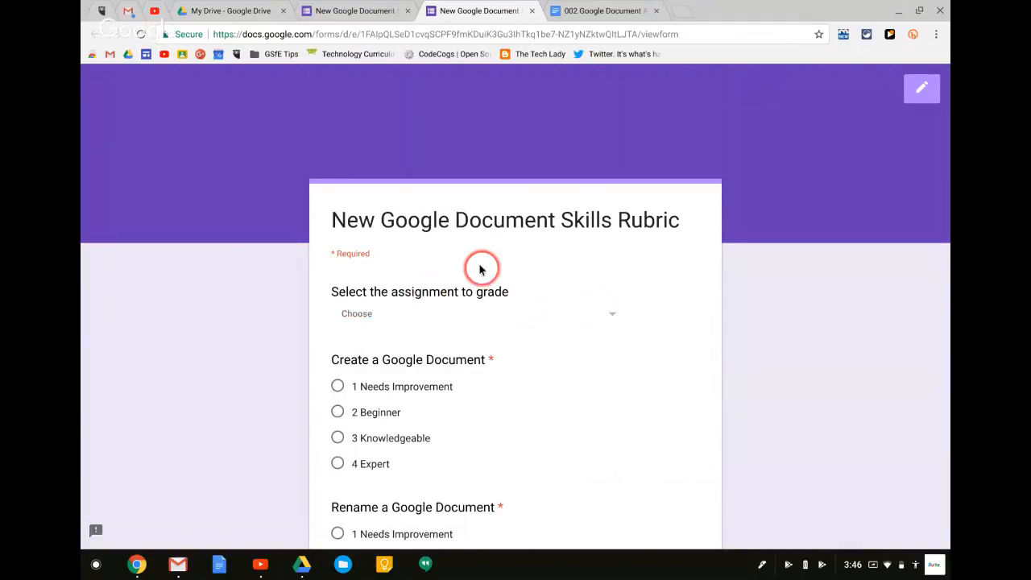
scroll(483, 261, down, 2)
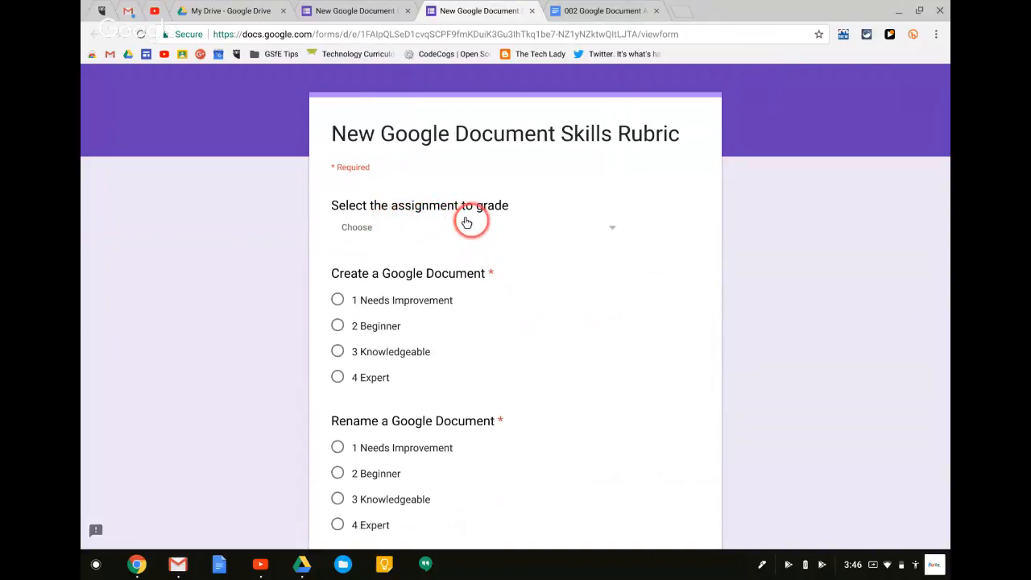
click(517, 227)
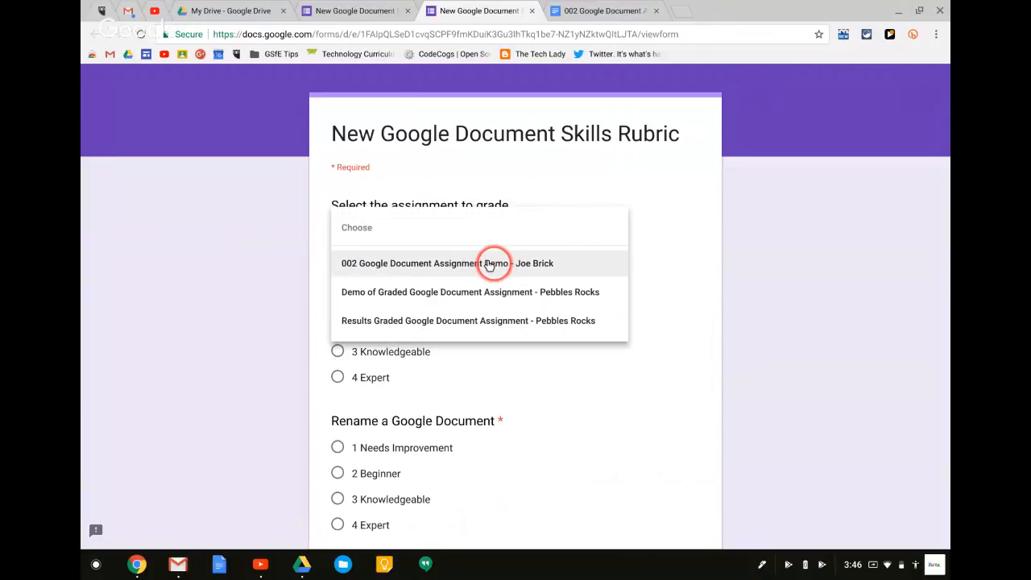
click(490, 264)
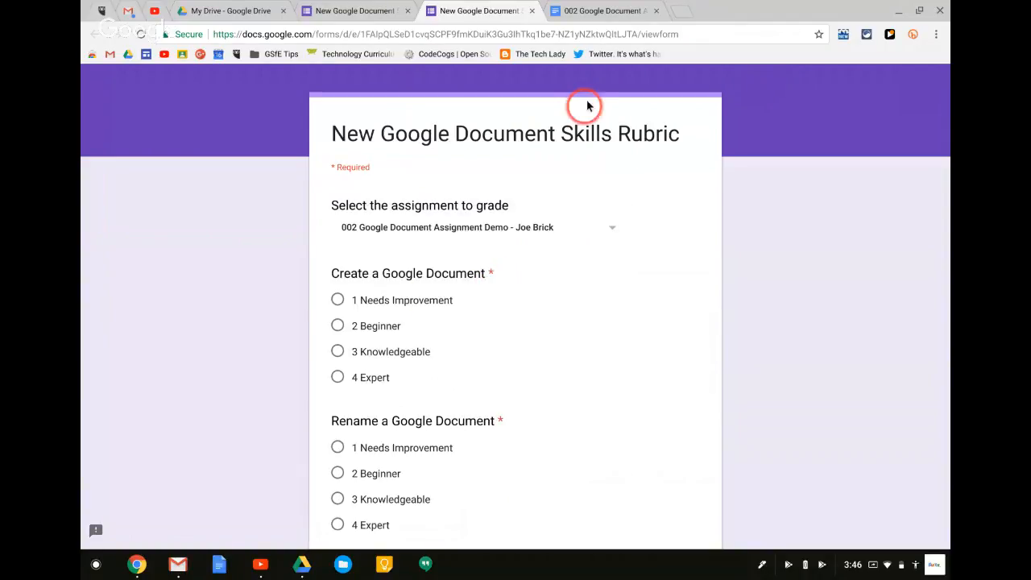
Review the 002 Google Document Assignment Demo document against the rubric form and check the browser's list of extensions
click(606, 10)
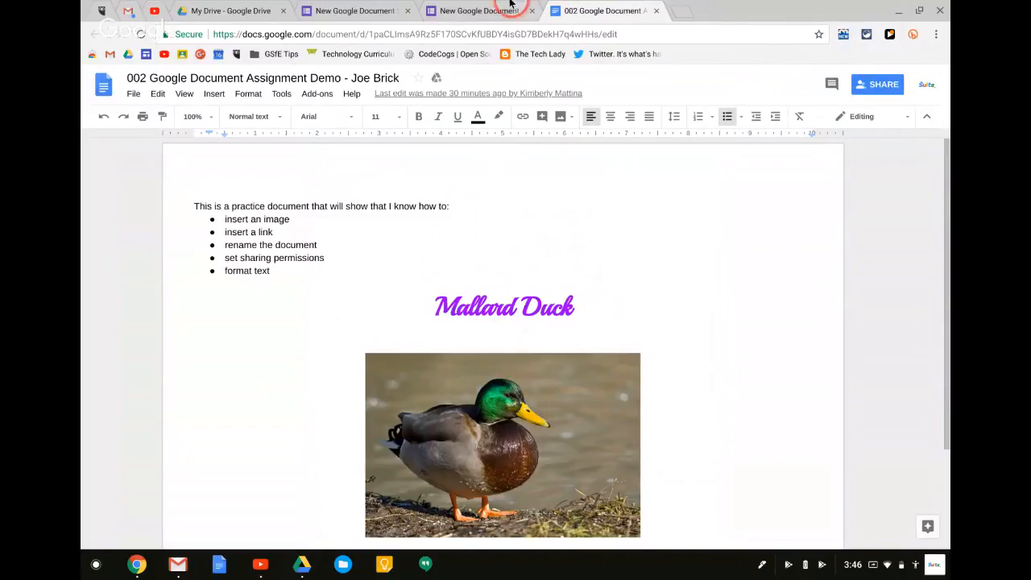
click(481, 11)
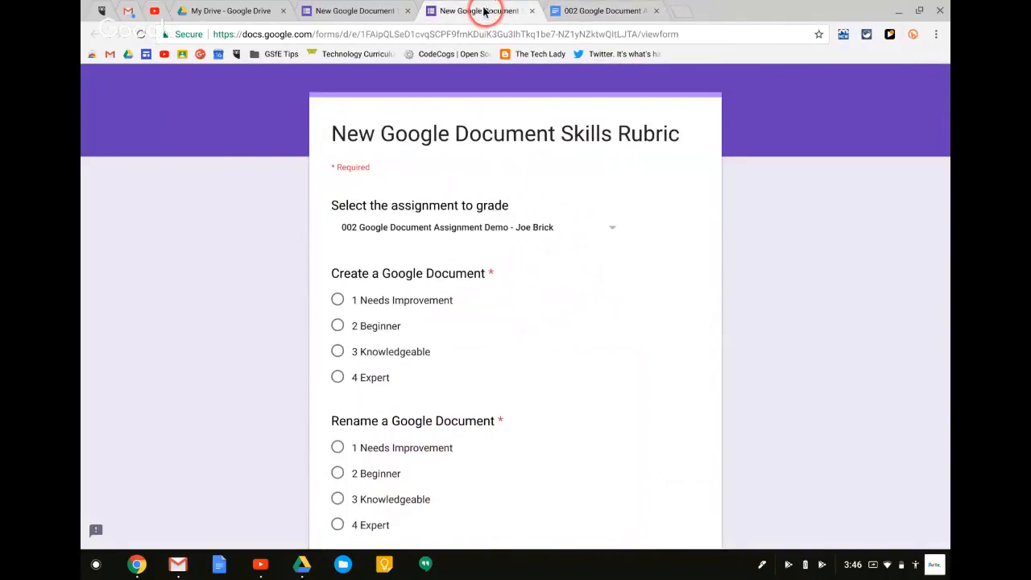
click(602, 10)
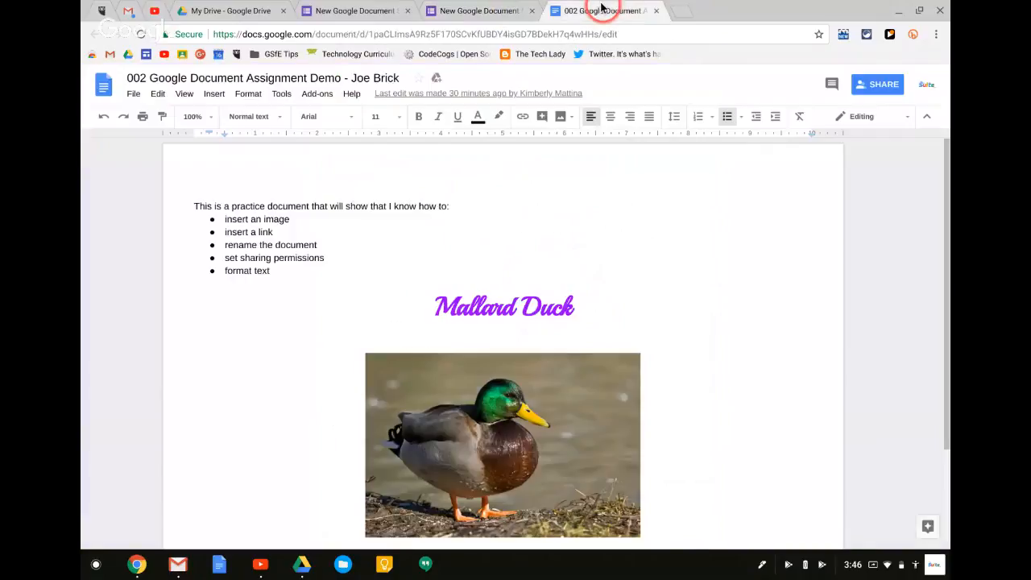
click(867, 34)
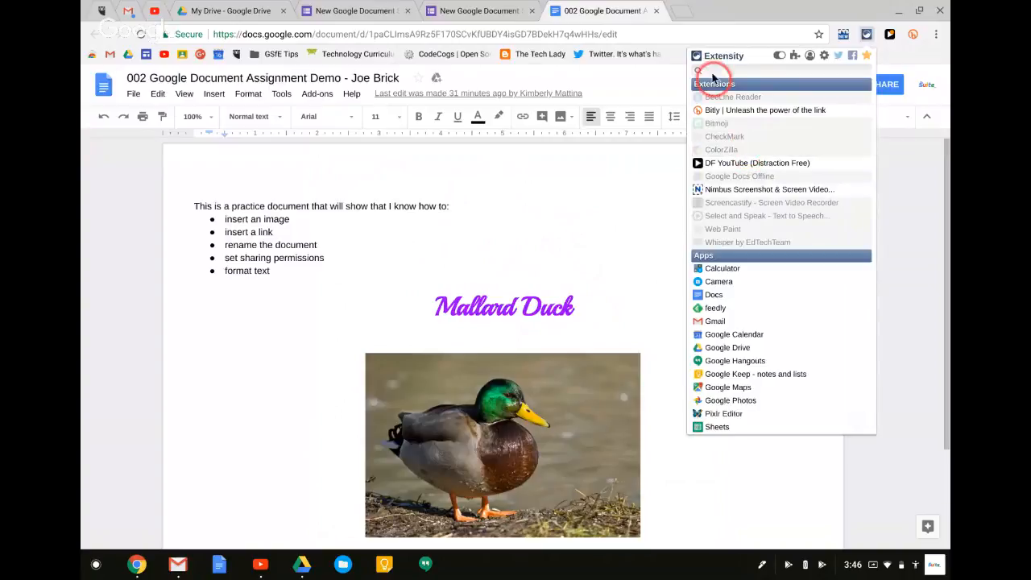
Search the Chrome Web Store for "tab scissor" and install the Tab Scissors extension
click(681, 10)
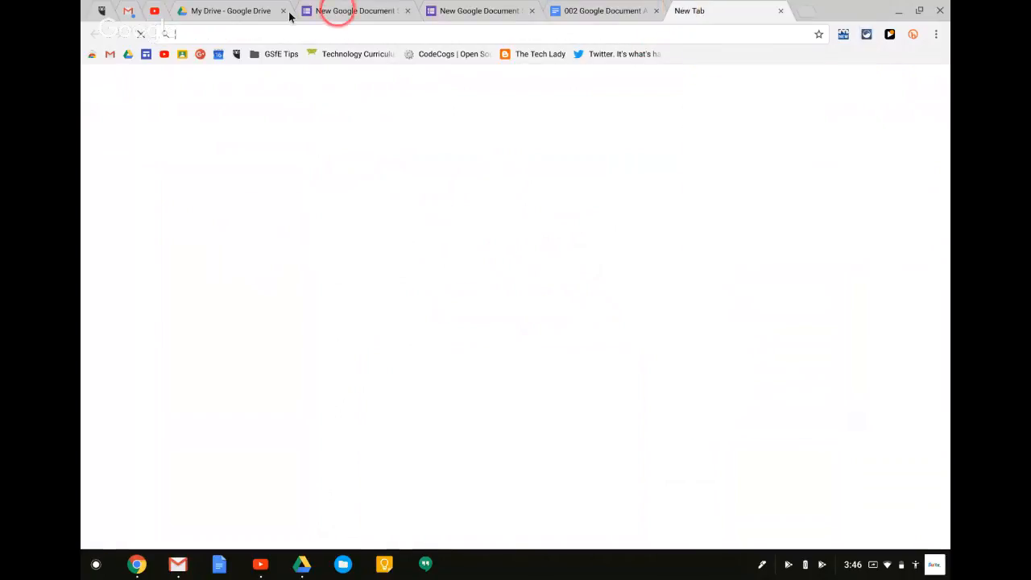
click(92, 53)
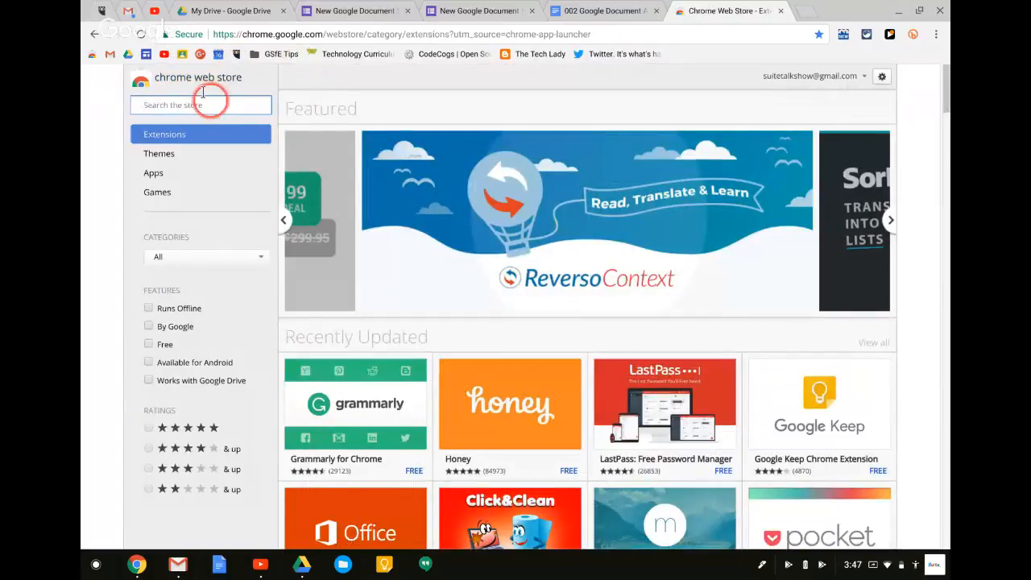
text(tab s)
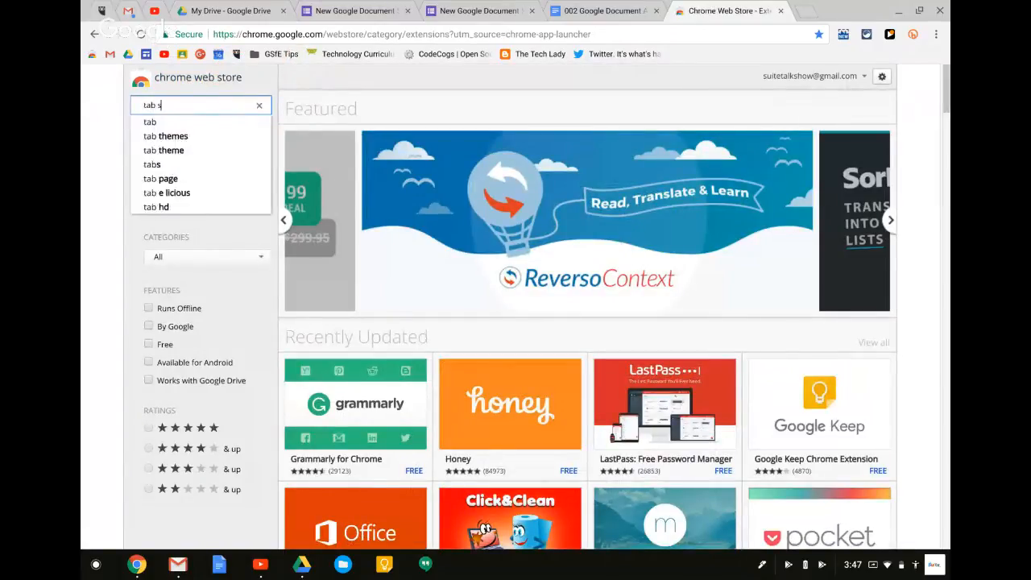
text(cissor)
key(Return)
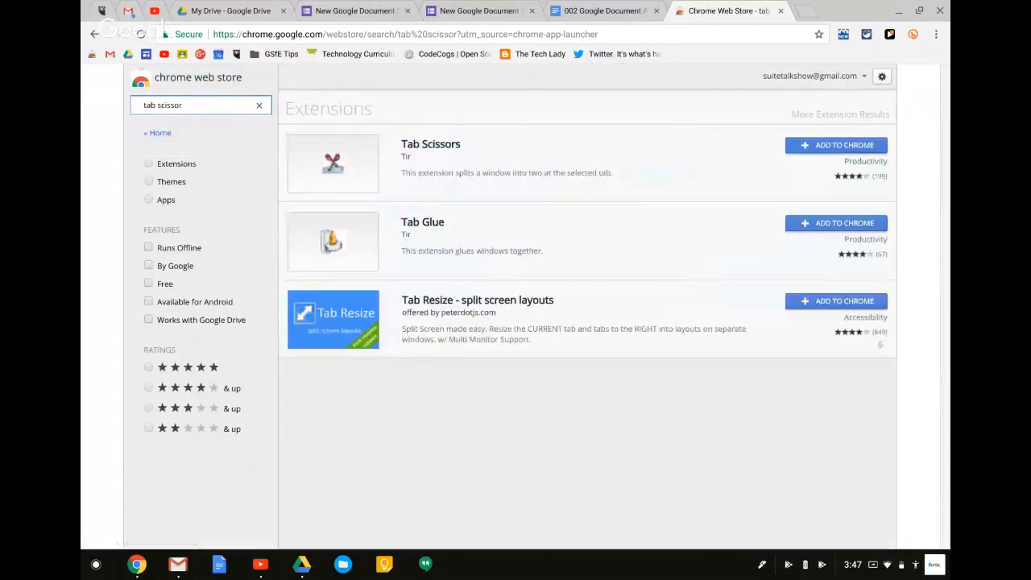
click(826, 145)
click(537, 153)
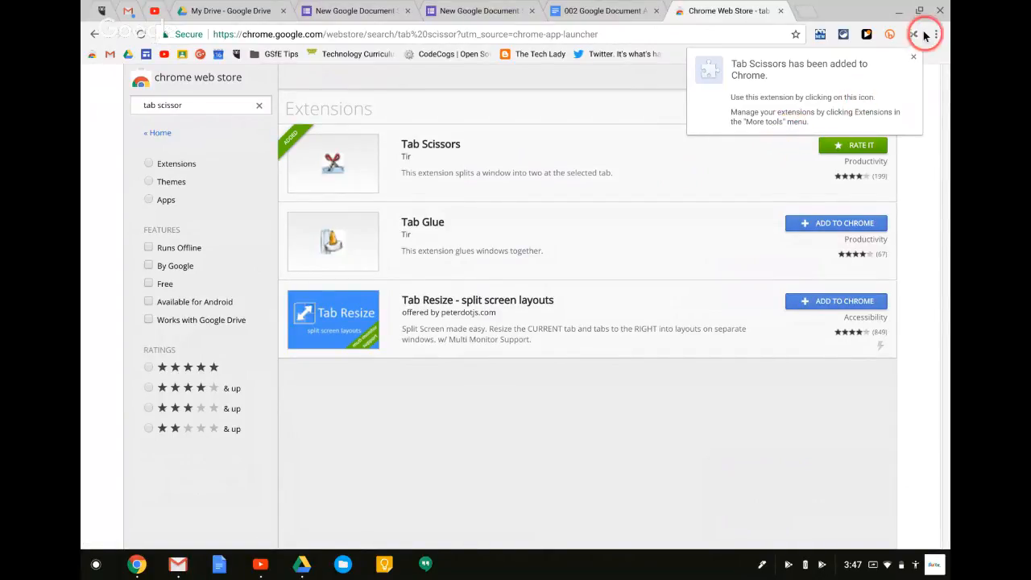
click(912, 57)
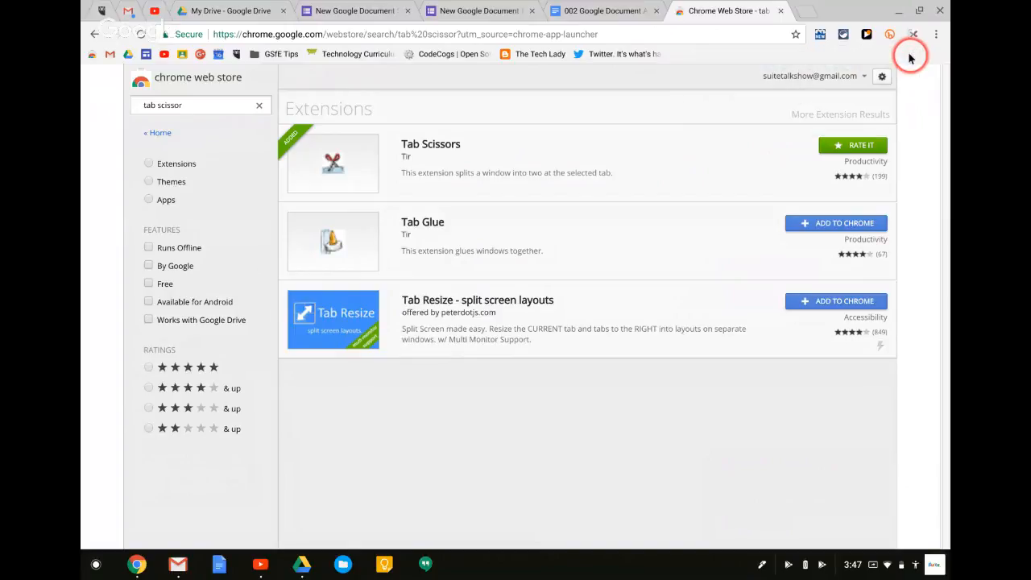
Search the Chrome Web Store for "tab glue" and install the Tab Glue extension
click(255, 105)
text(t)
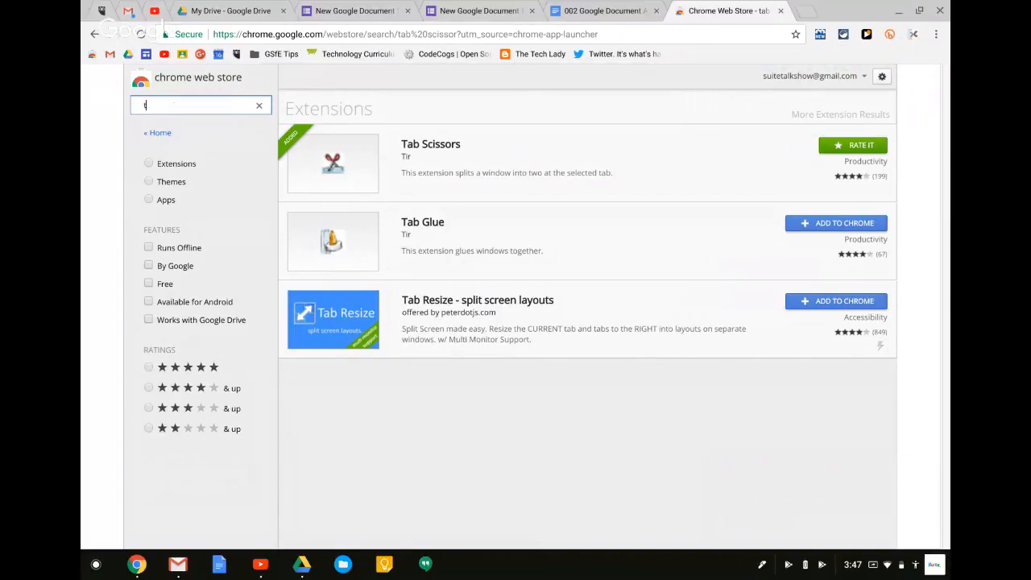
text(ab glue)
key(Return)
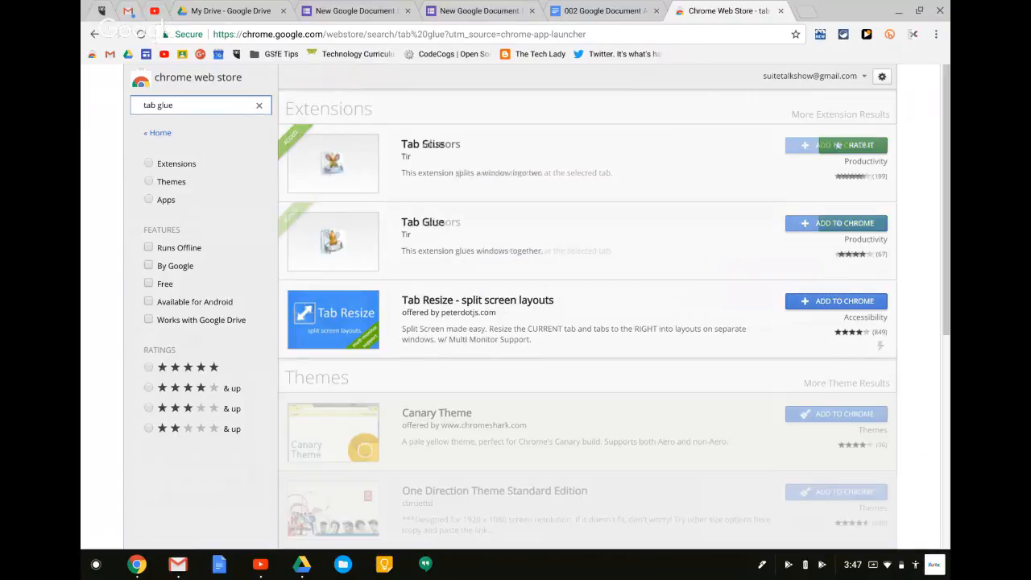
click(830, 143)
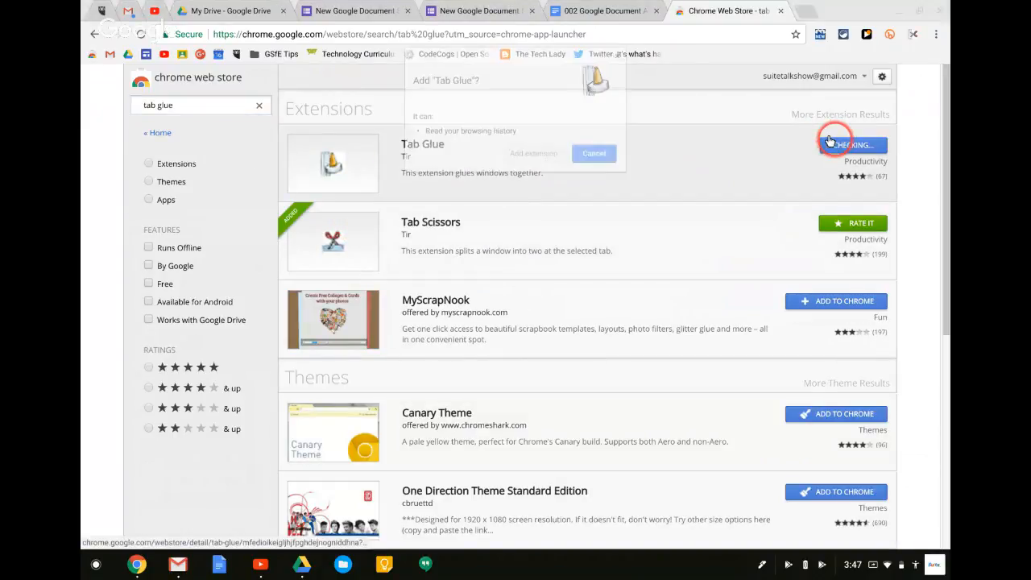
click(535, 153)
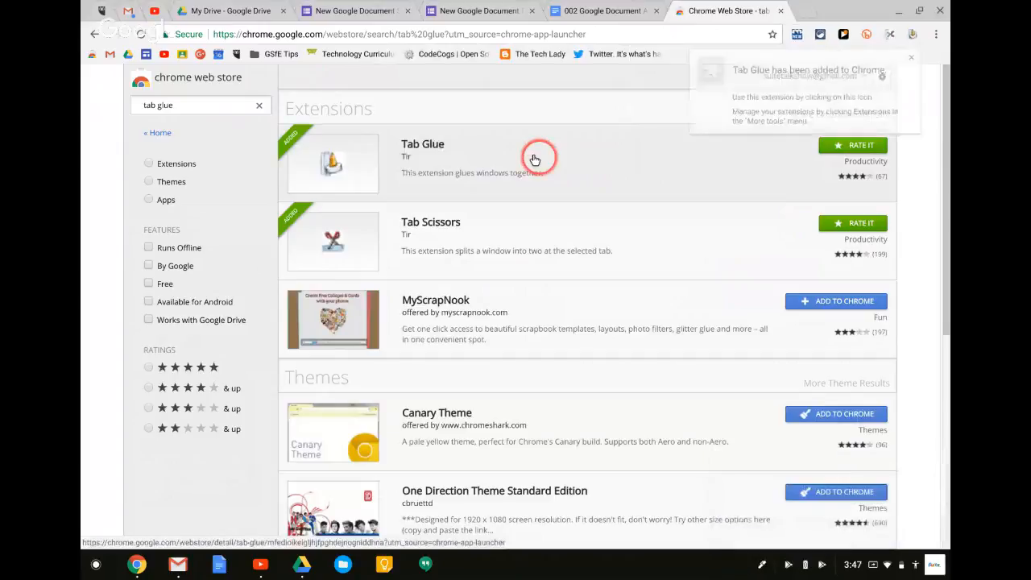
click(913, 56)
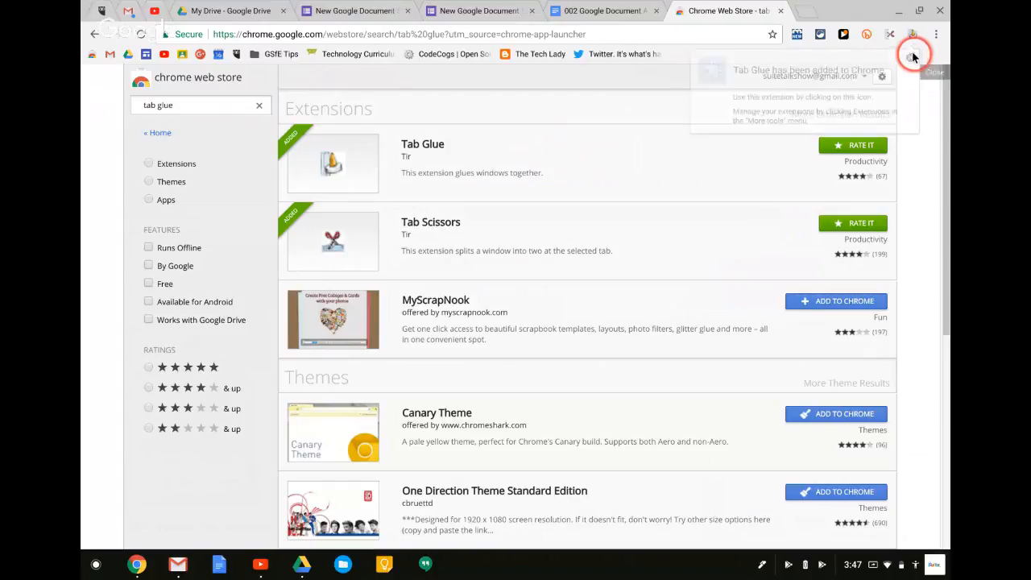
Split the browser window at the live rubric form with Tab Scissors and show the 002 assignment document in the new window
click(455, 13)
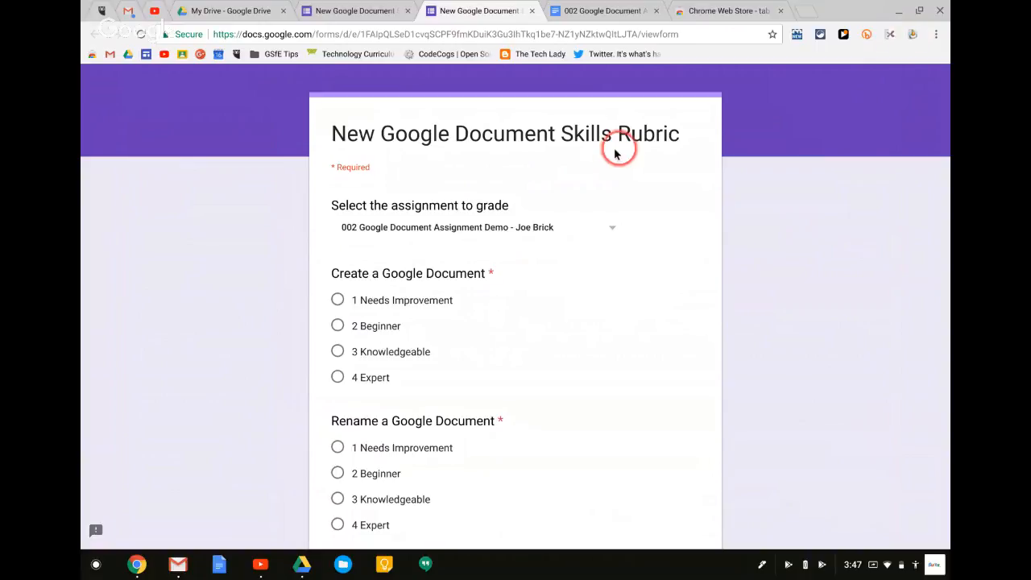
click(889, 36)
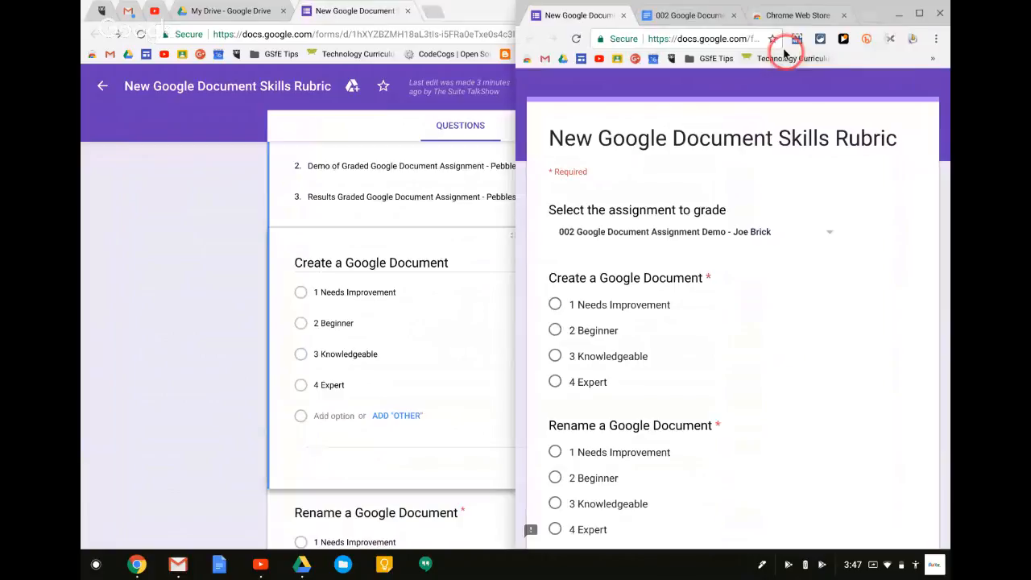
click(680, 15)
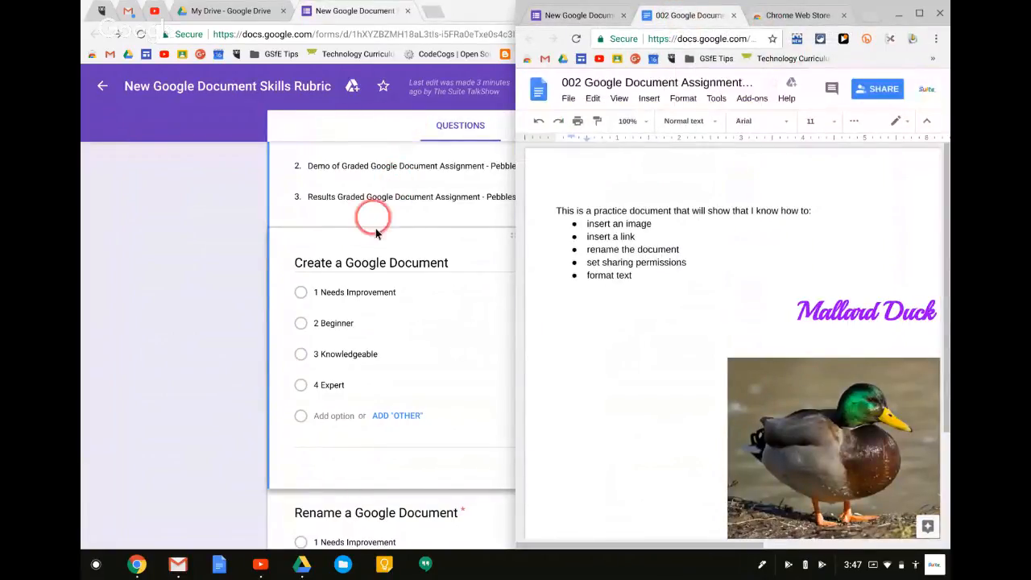
Examine the rubric form's questions side by side with the student's 002 assignment document
scroll(313, 450, right, 1)
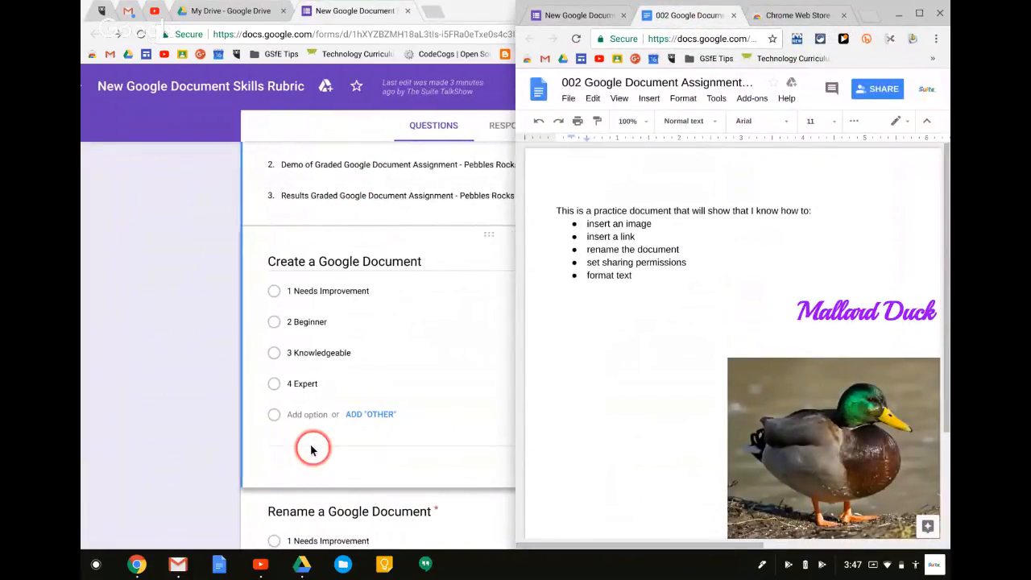
scroll(313, 449, left, 1)
scroll(313, 450, right, 1)
scroll(312, 449, left, 1)
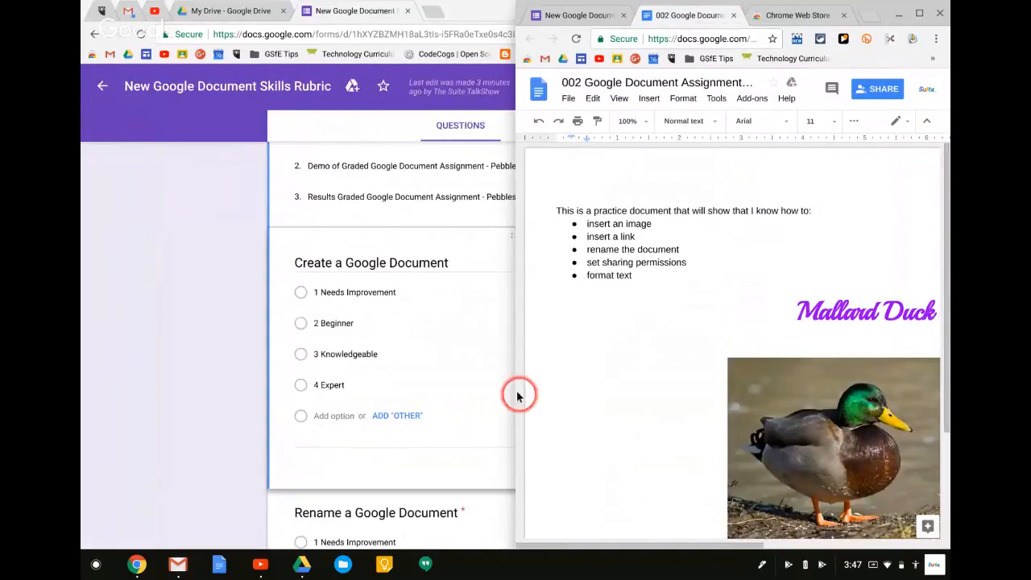
scroll(783, 294, down, 2)
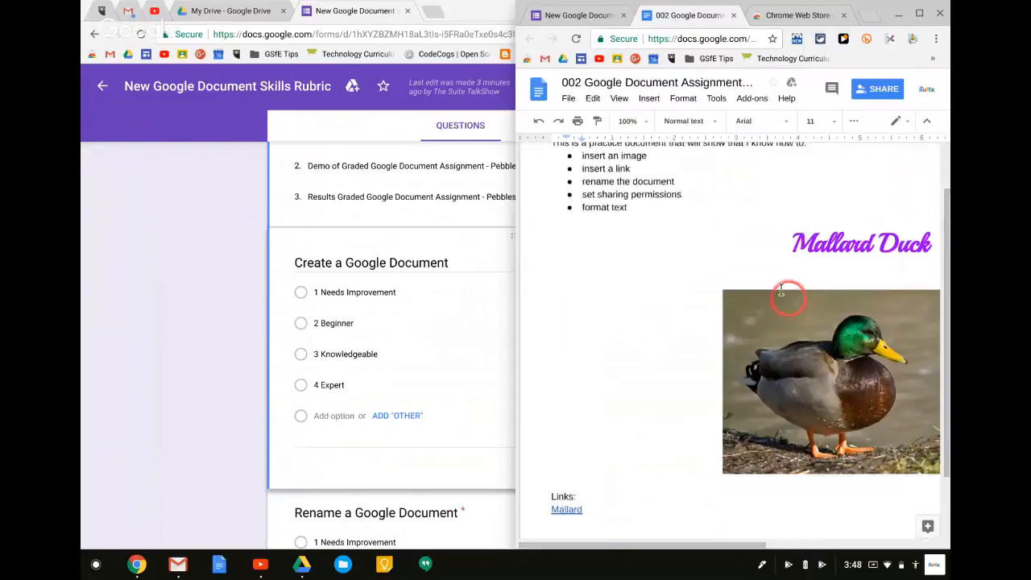
scroll(795, 296, up, 2)
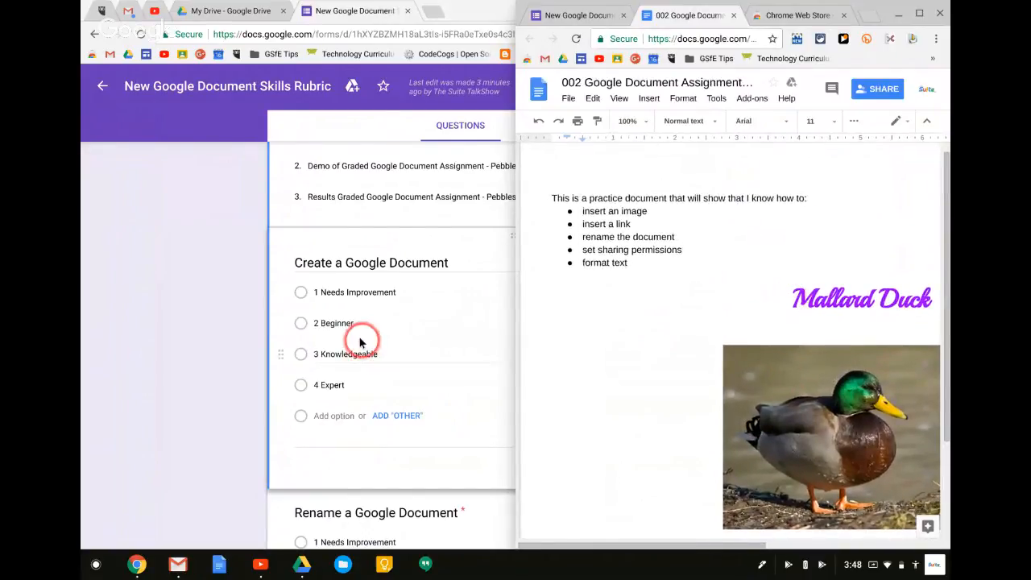
scroll(355, 338, up, 3)
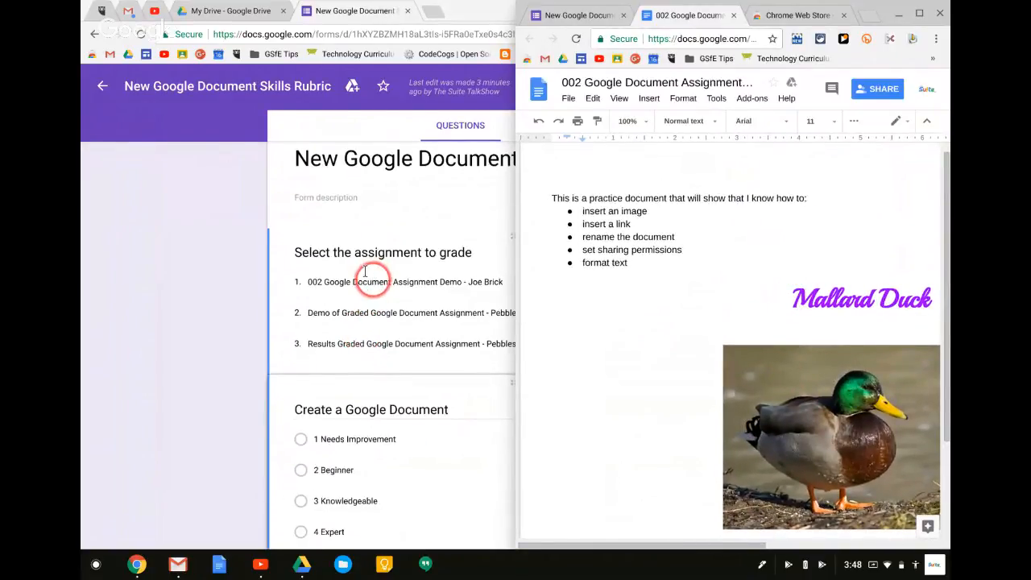
scroll(367, 276, down, 3)
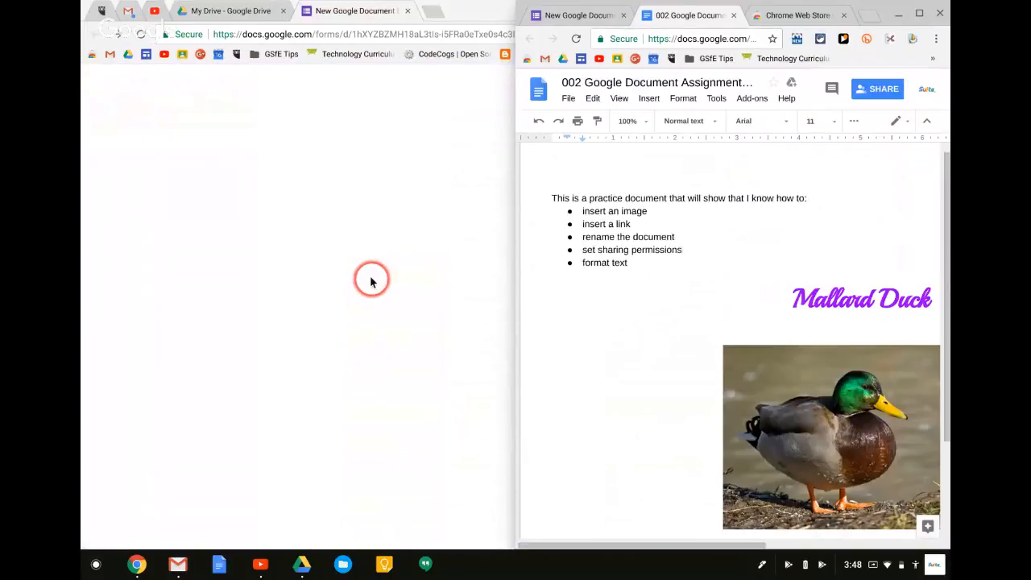
scroll(438, 200, up, 2)
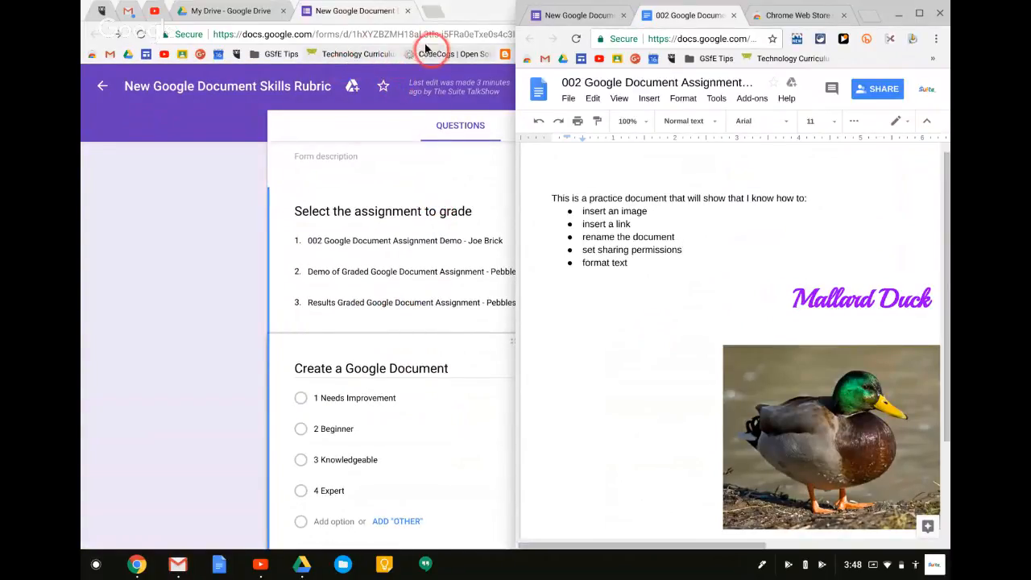
Maximize the rubric editor's window, preview the form and select the 002 Google Document Assignment Demo document for grading
double_click(379, 9)
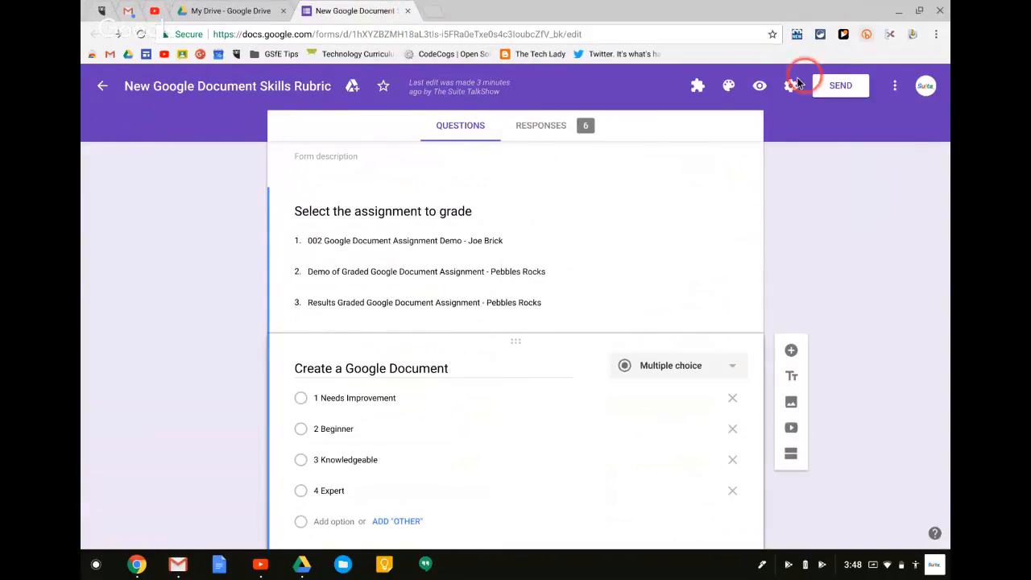
click(759, 86)
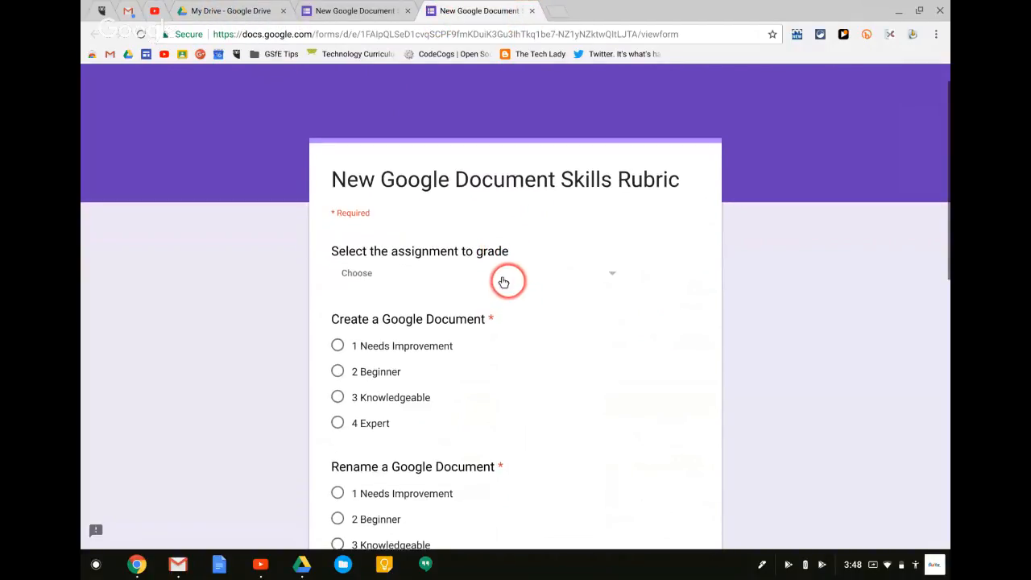
click(502, 280)
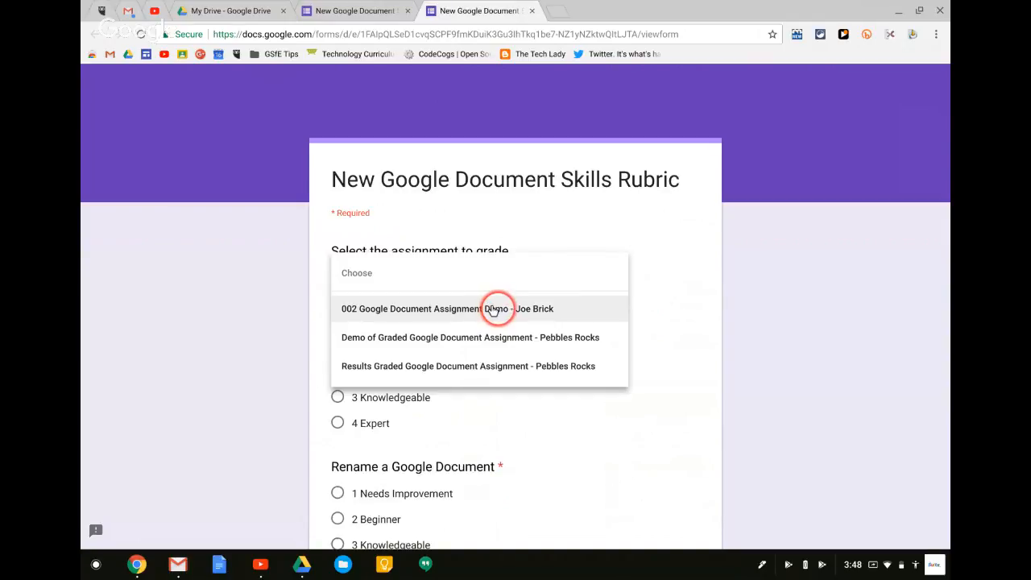
click(495, 310)
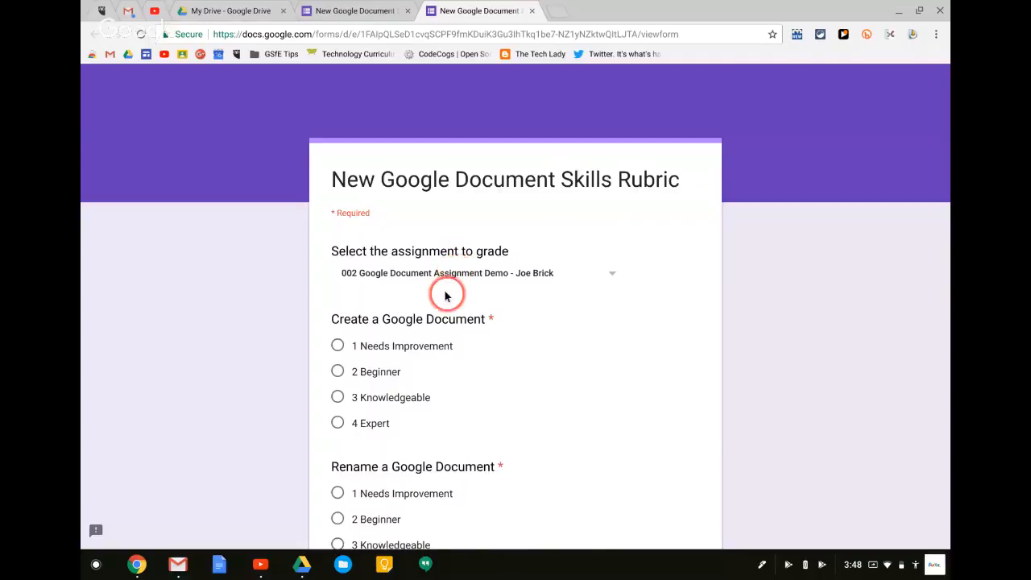
Rate creating 3 Knowledgeable, renaming 2 Beginner, image/link insertion 4 Expert and sharing permissions 1 Needs improvement, complete the rubric and submit it
scroll(445, 292, down, 2)
click(337, 318)
scroll(430, 285, down, 3)
click(337, 319)
scroll(490, 260, down, 3)
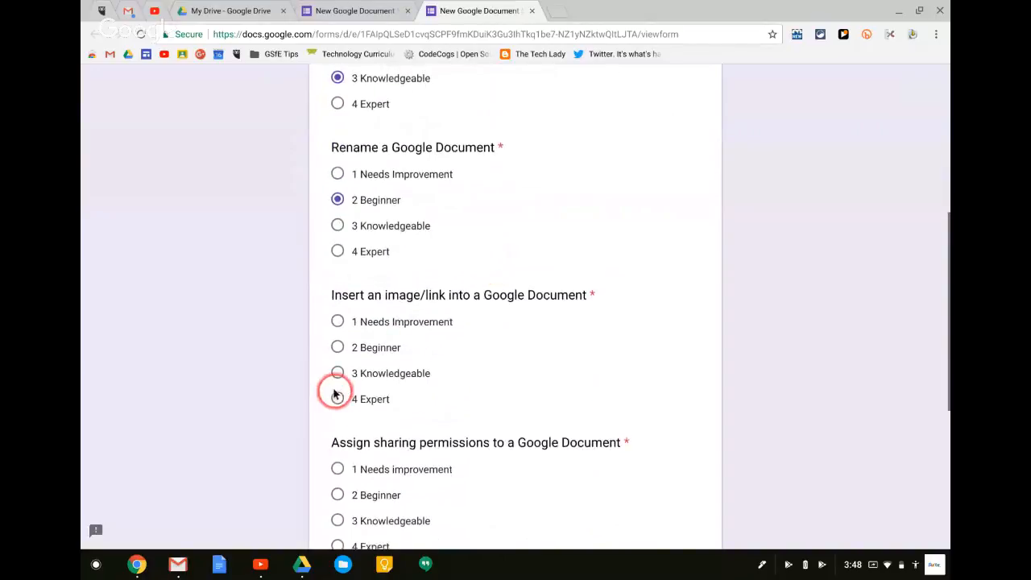
click(337, 398)
scroll(460, 282, down, 5)
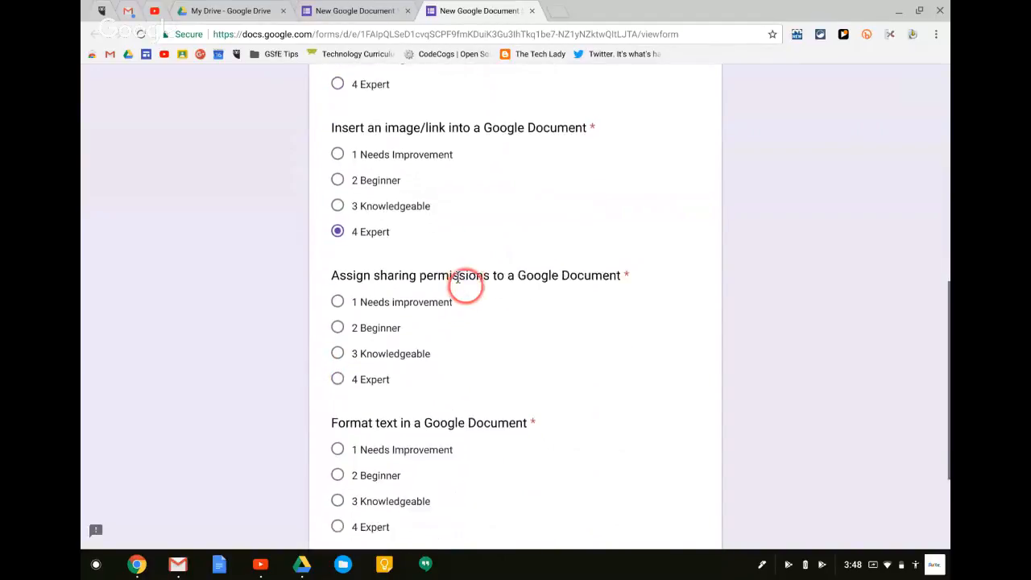
click(337, 302)
scroll(347, 315, down, 2)
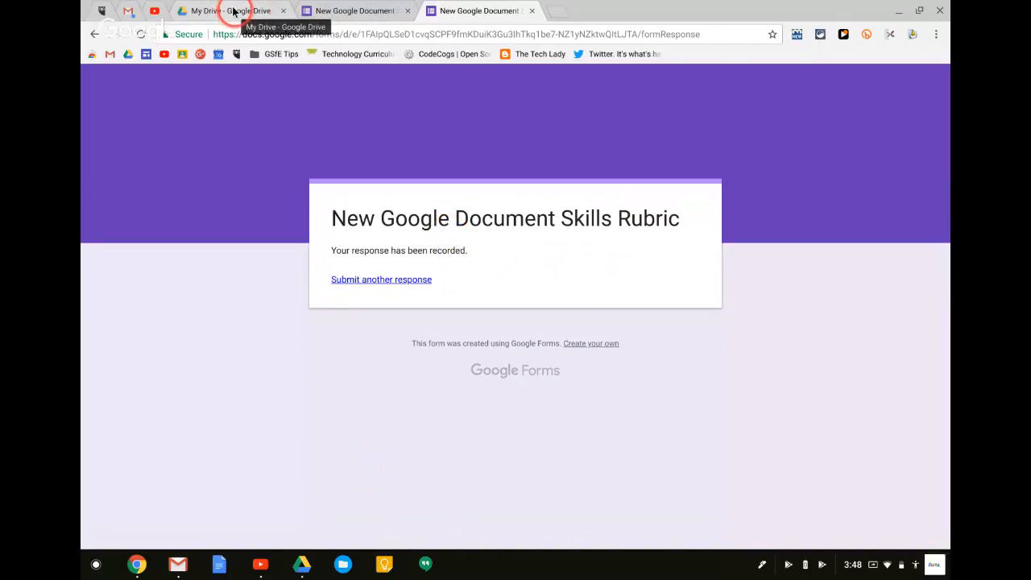
Switch to Google Drive and open the Demo Files folder inside The Suite Talk folder
click(233, 11)
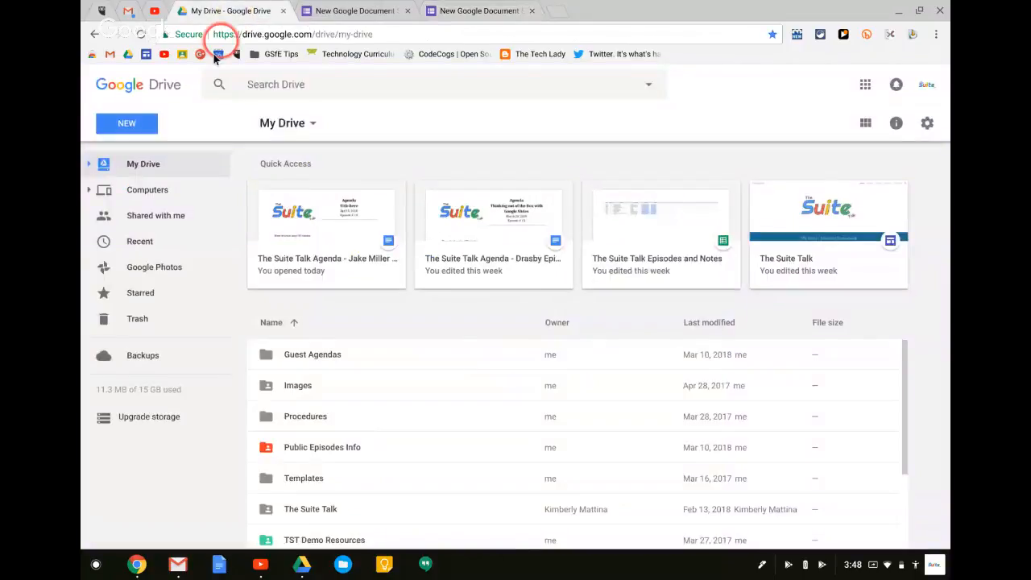
double_click(359, 509)
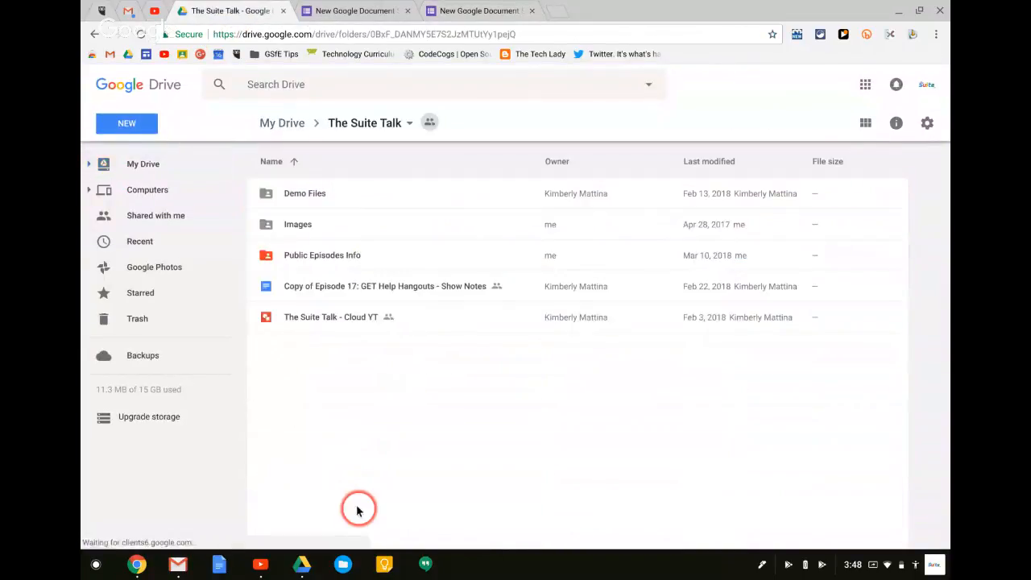
double_click(367, 194)
double_click(364, 193)
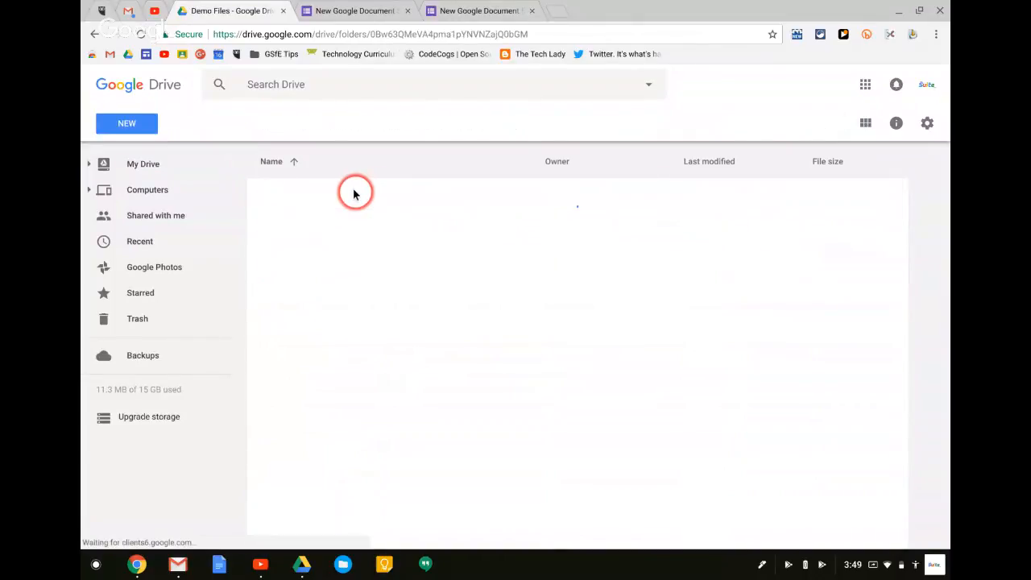
Open the student's 002 Google Document Assignment Demo from the docAppender folder and delete the duplicate, unbolded rubric table at its end
double_click(365, 194)
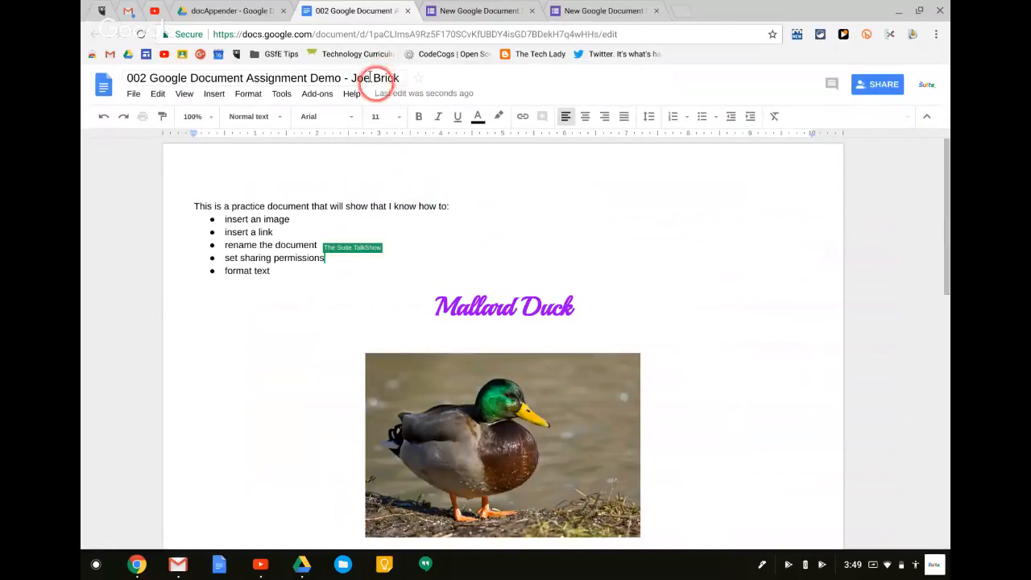
scroll(413, 253, down, 5)
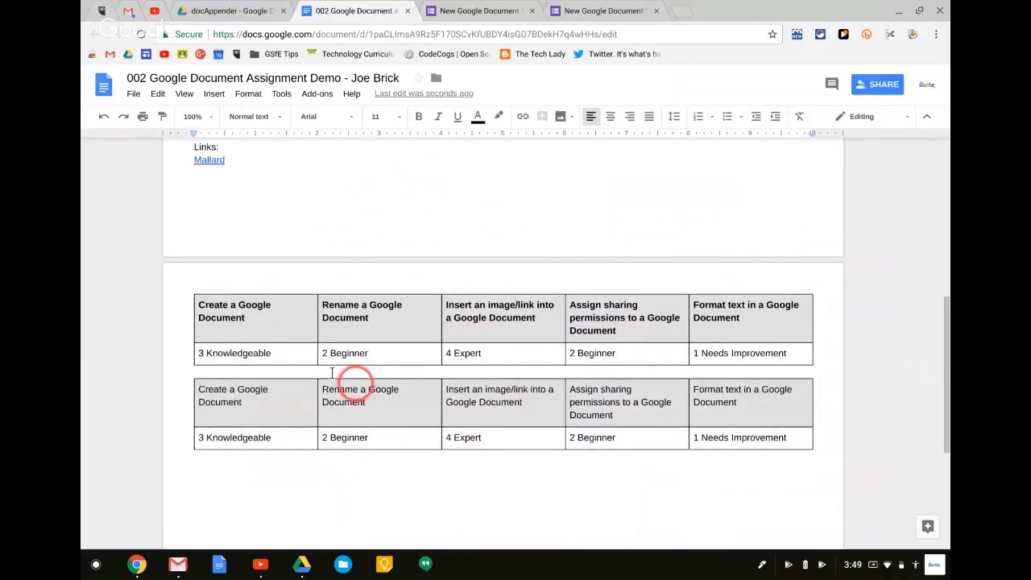
drag(179, 365, 218, 398)
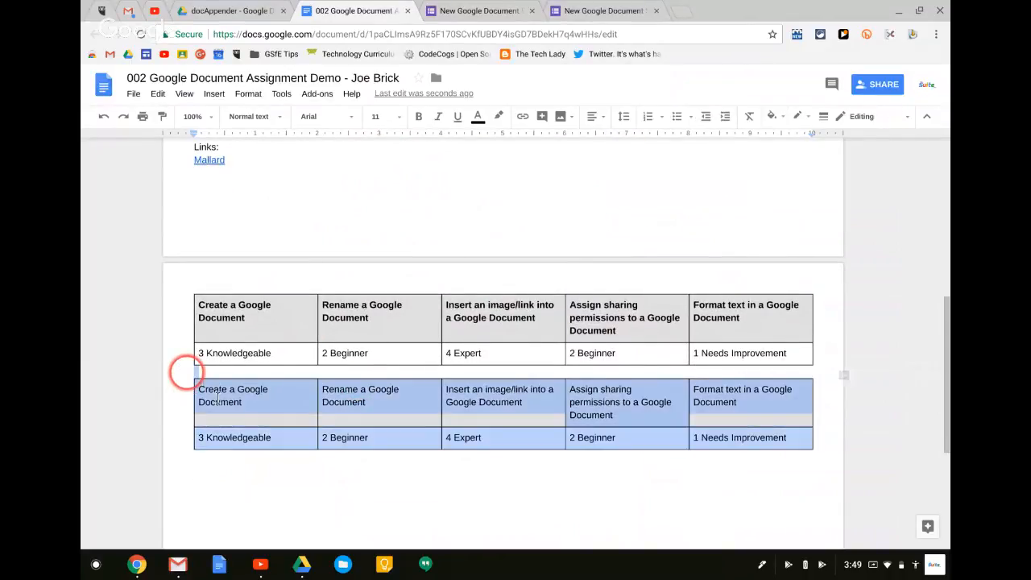
key(BackSpace)
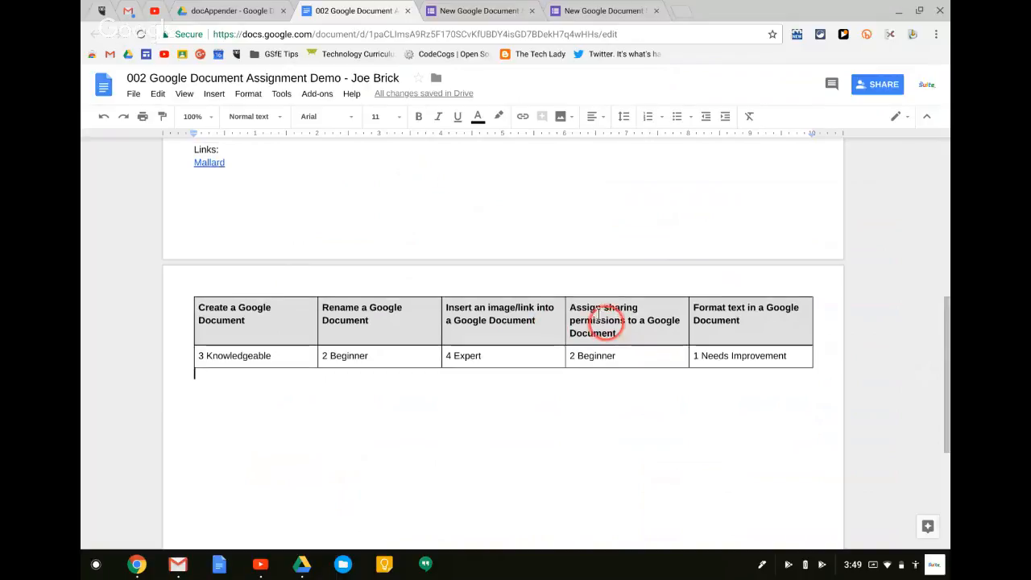
Review the 002 assignment document from its opening bullet list down to the appended rubric table
scroll(604, 320, up, 2)
scroll(239, 373, down, 1)
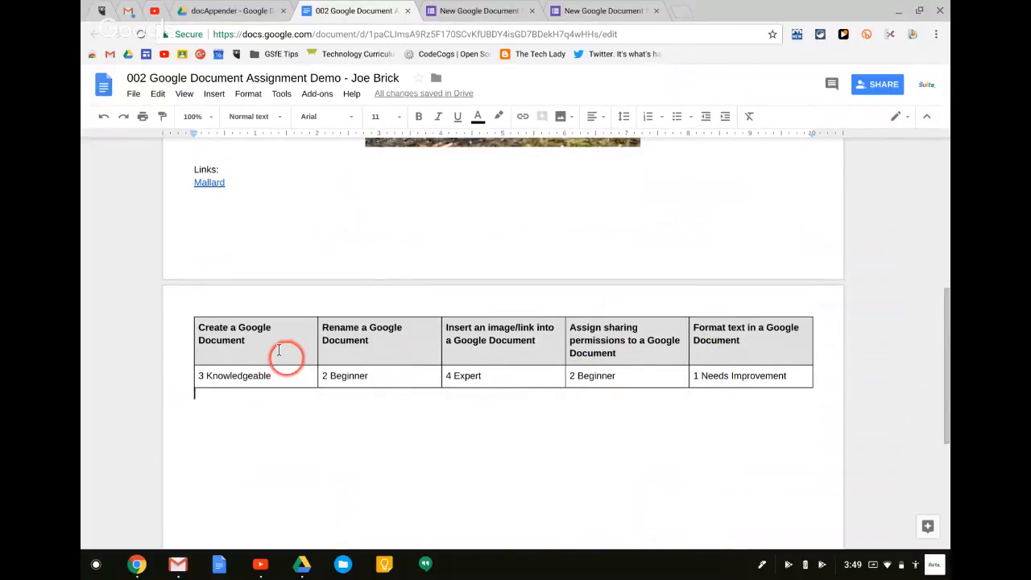
scroll(279, 351, up, 1)
scroll(279, 350, up, 4)
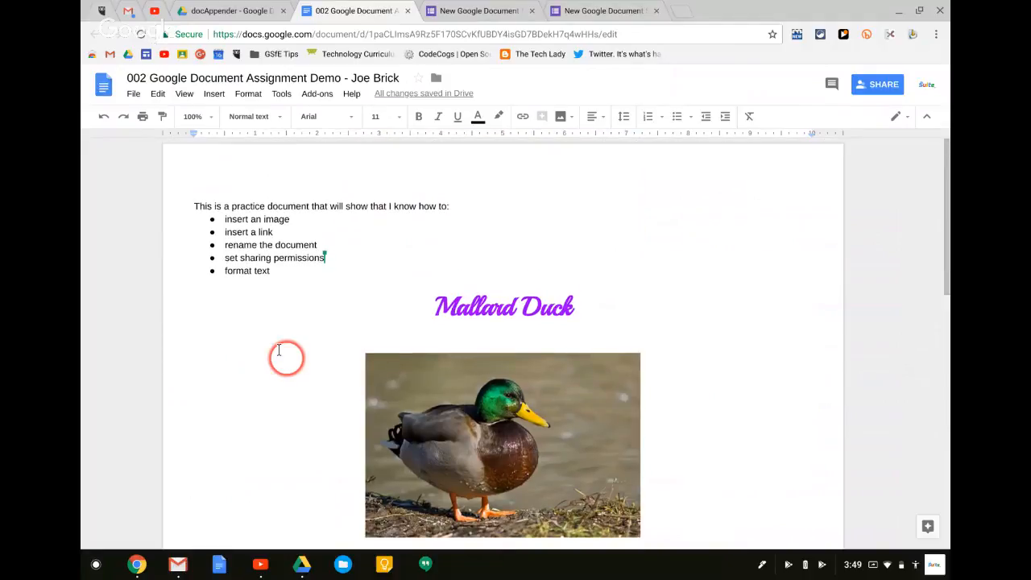
scroll(279, 350, down, 2)
scroll(284, 354, down, 2)
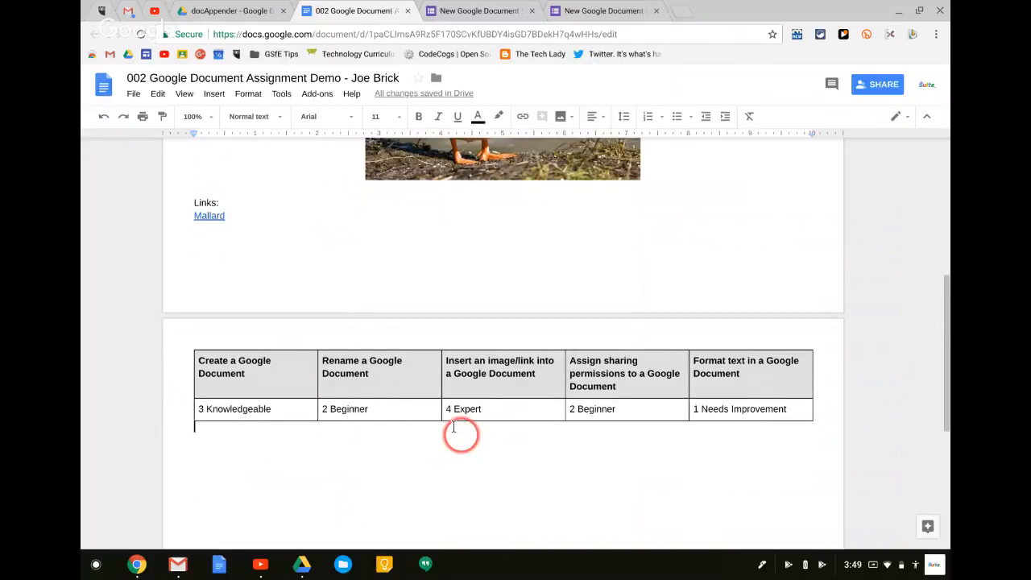
scroll(453, 428, up, 3)
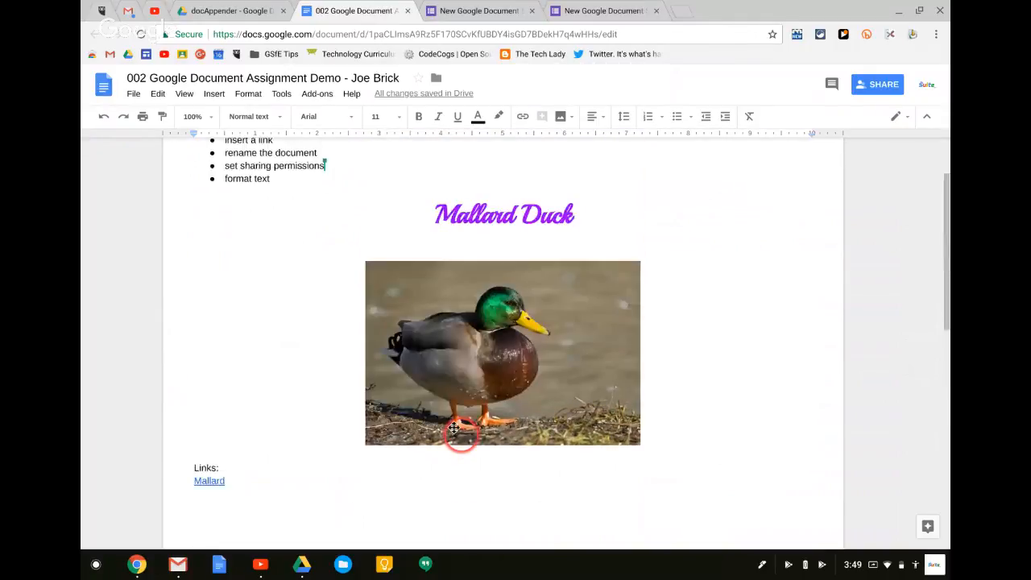
scroll(454, 428, up, 1)
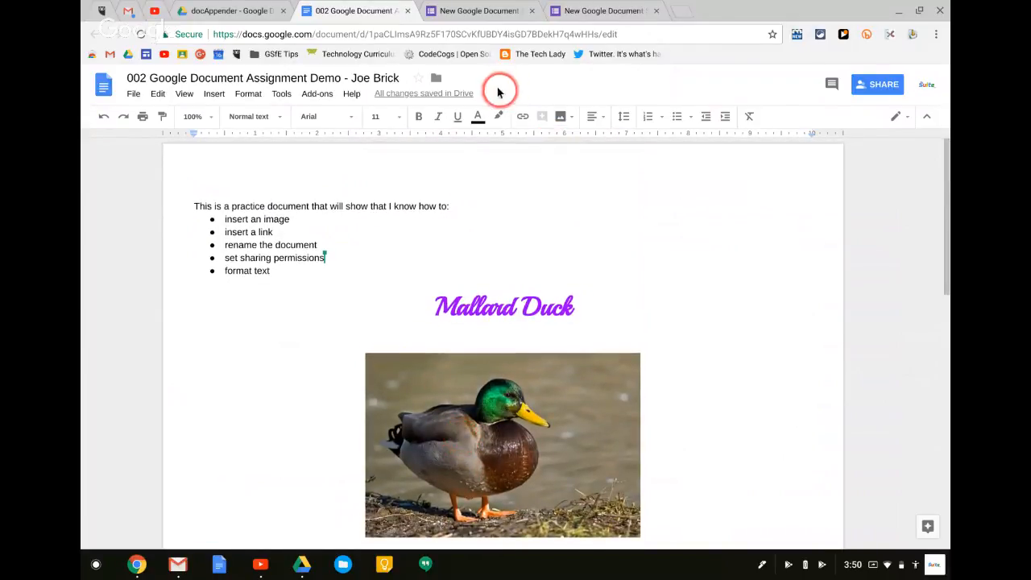
Open the Results Graded Google Document Assignment from the docAppender folder and examine its bulleted list, vertical table and horizontal table rubric results
click(239, 10)
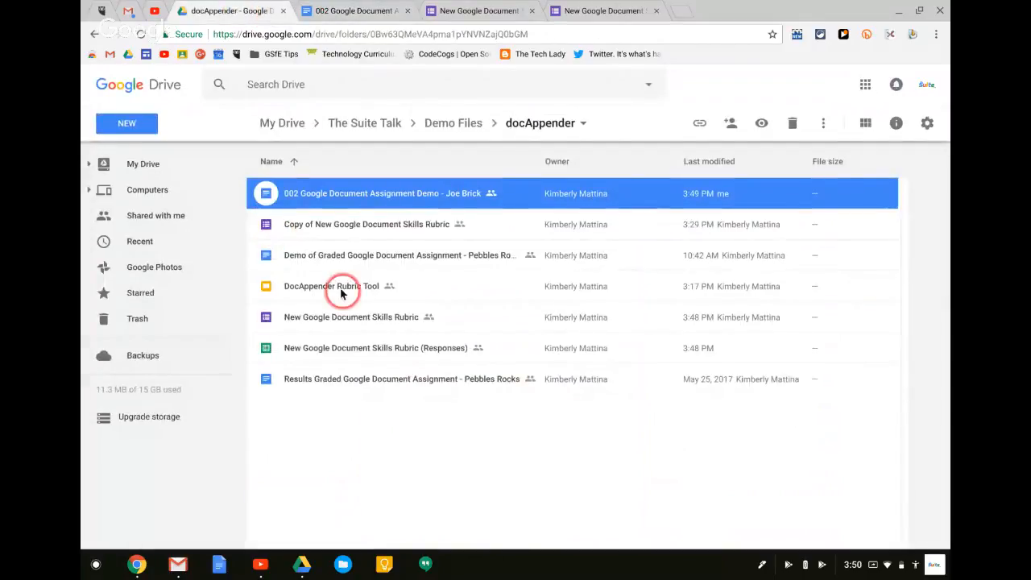
double_click(351, 376)
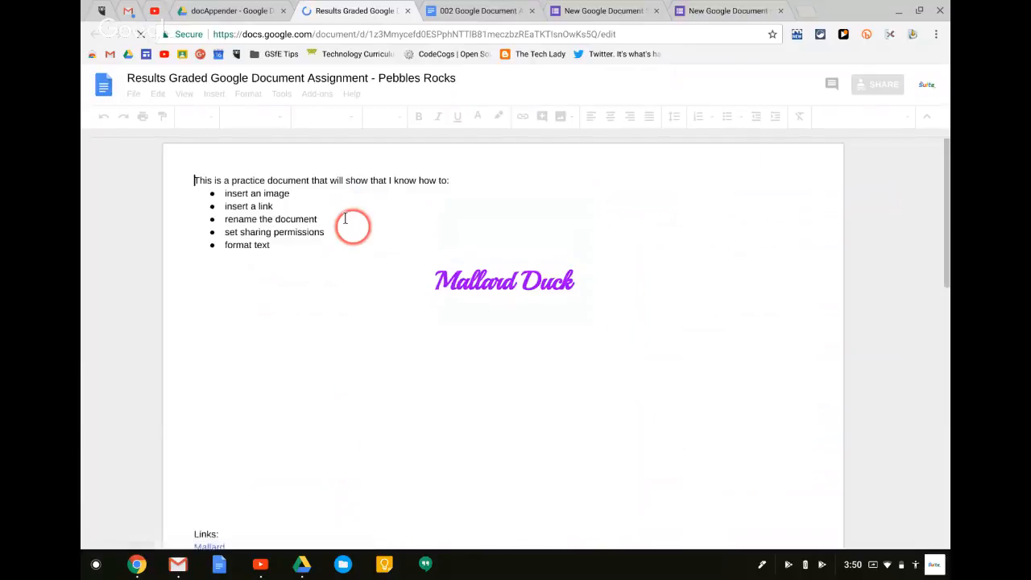
scroll(345, 218, down, 3)
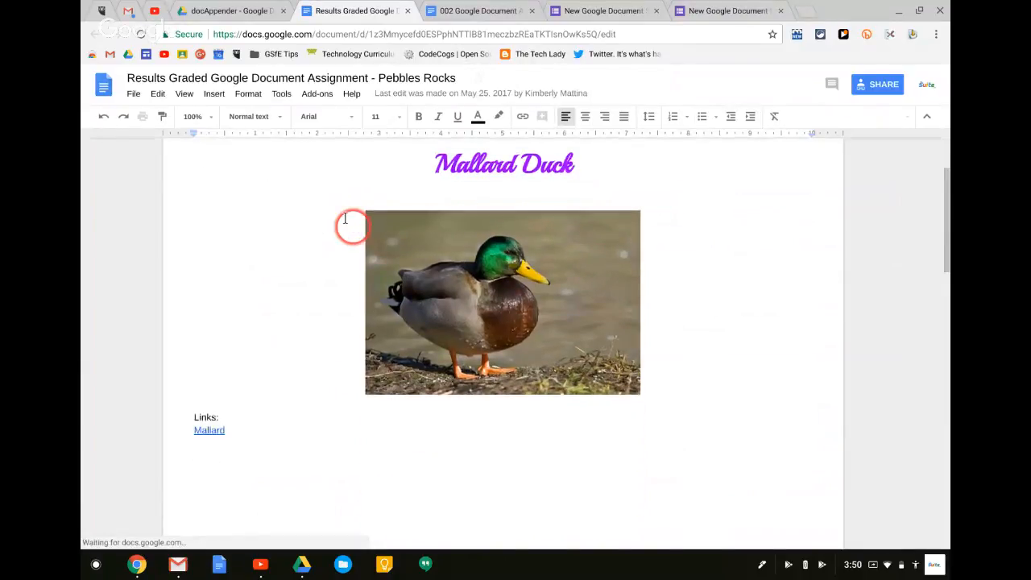
scroll(344, 218, down, 10)
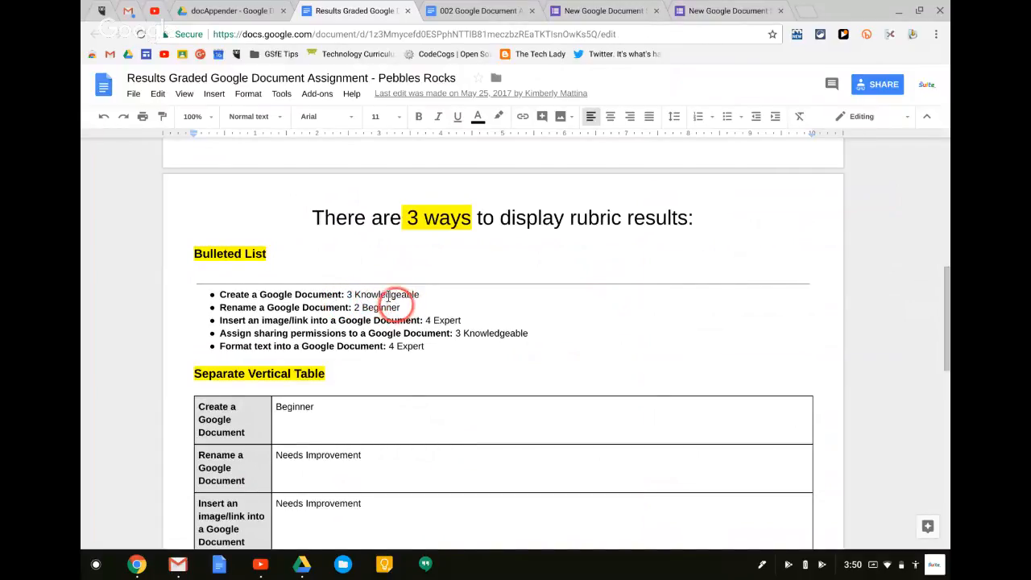
scroll(363, 294, down, 3)
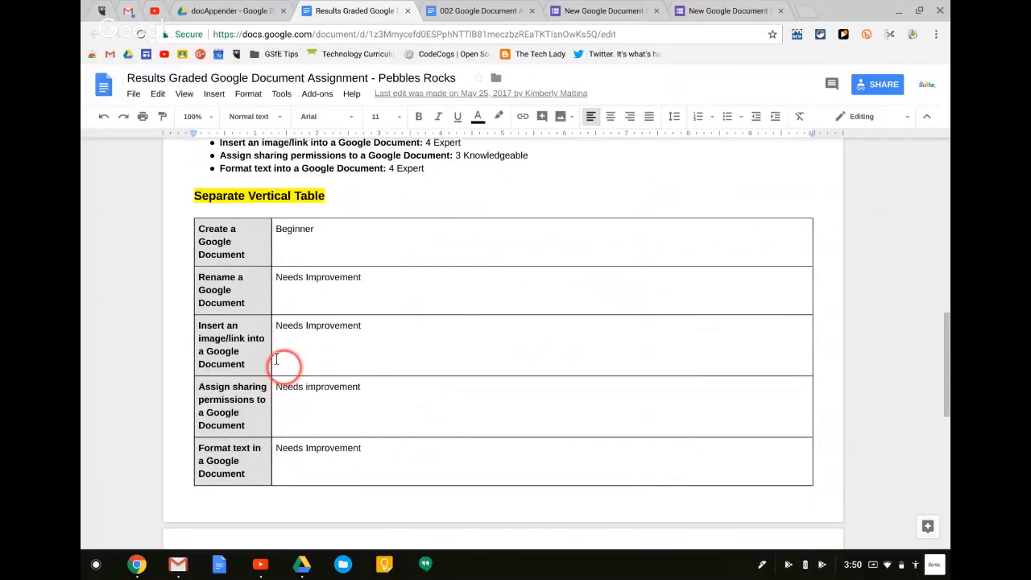
scroll(276, 360, down, 1)
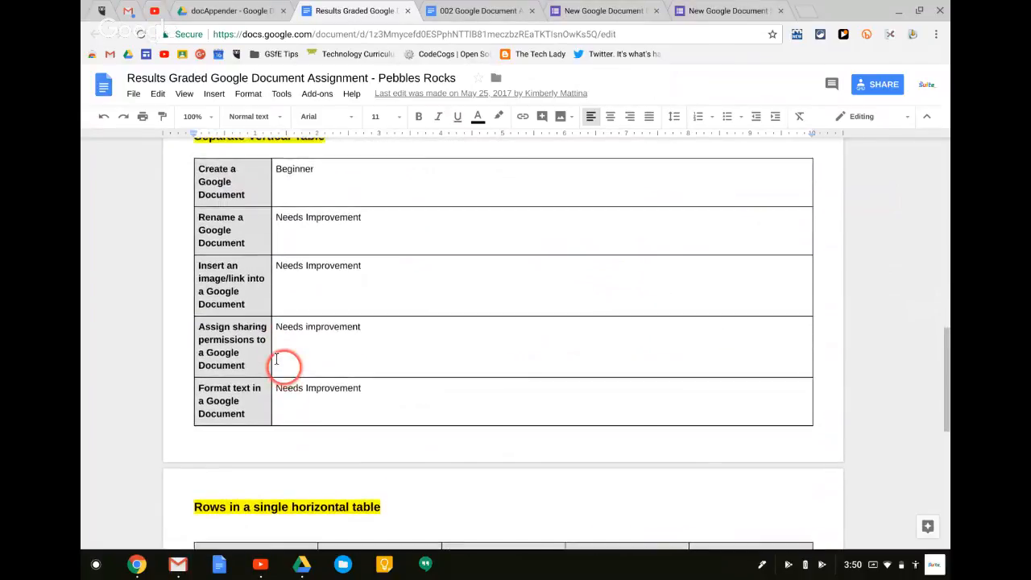
scroll(276, 361, down, 2)
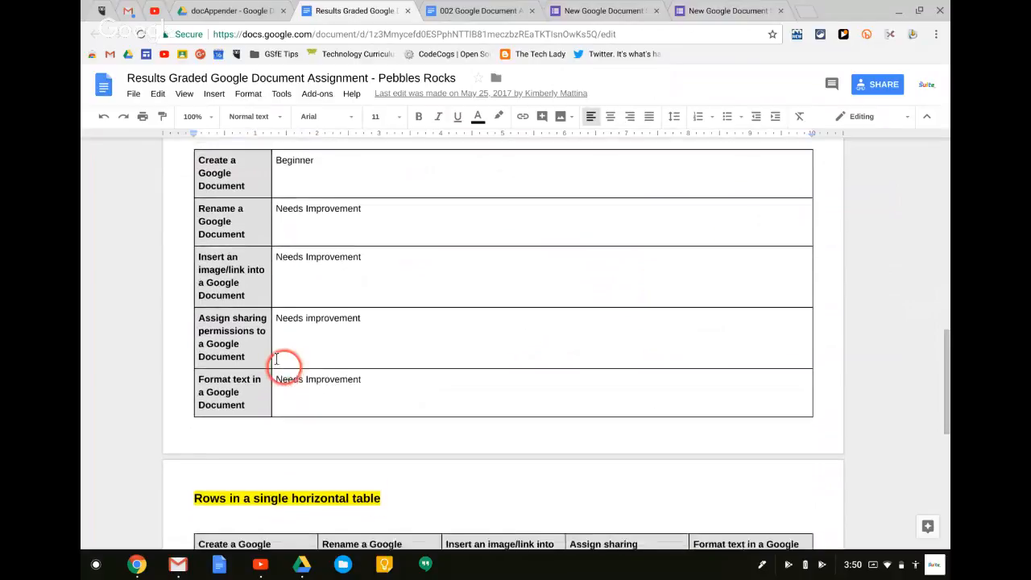
scroll(276, 360, down, 1)
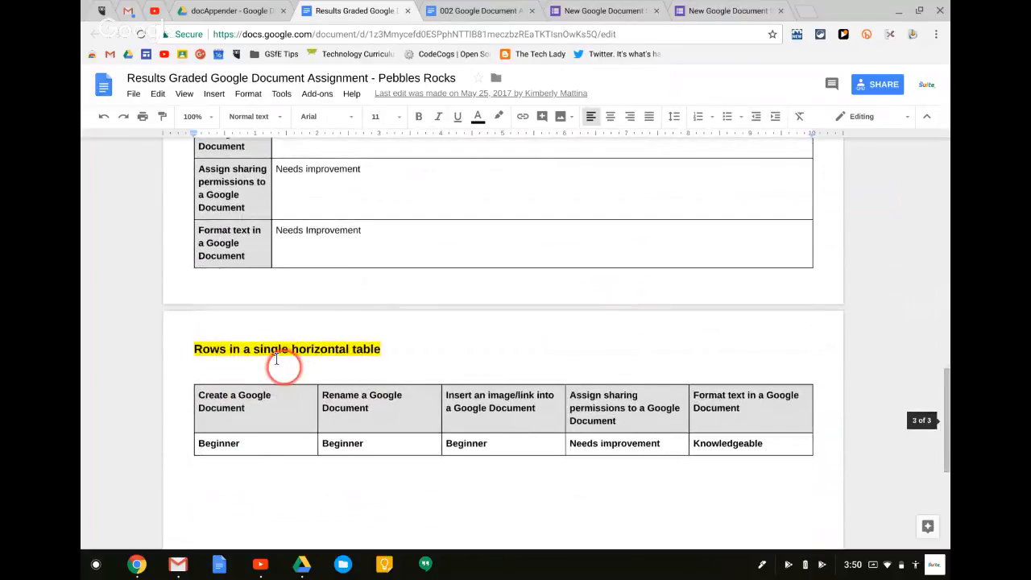
scroll(277, 360, down, 2)
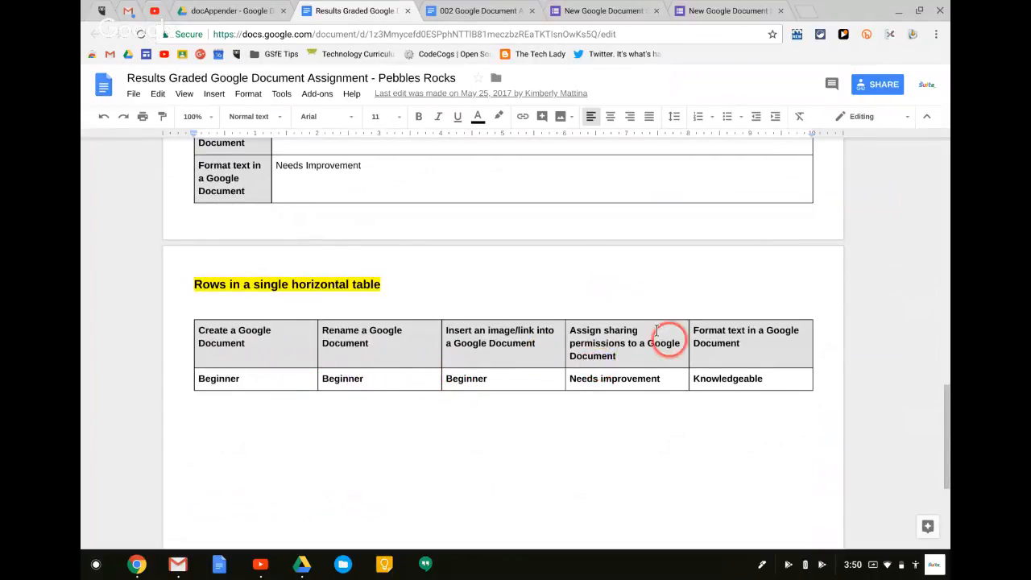
scroll(612, 336, up, 4)
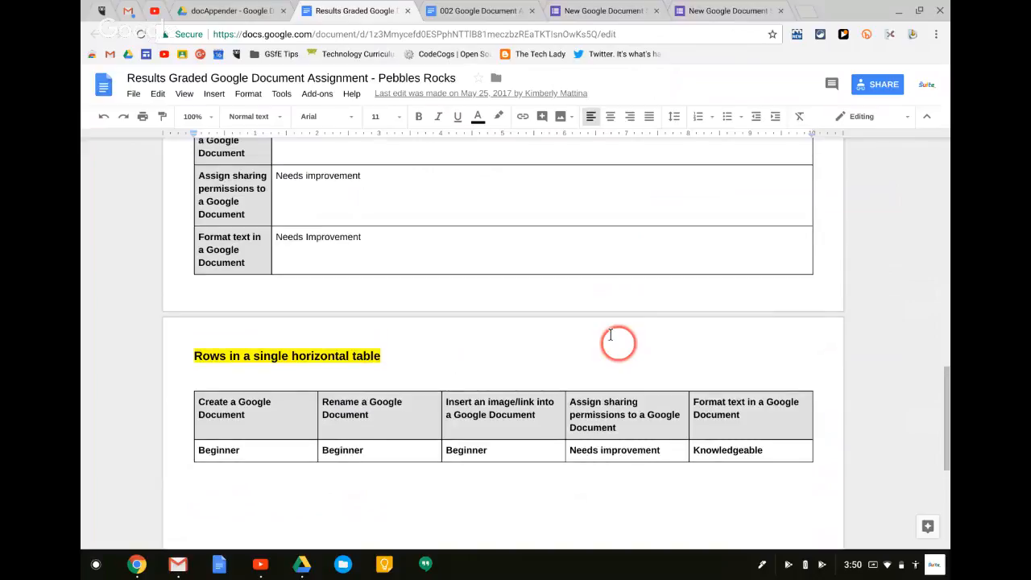
scroll(610, 335, up, 5)
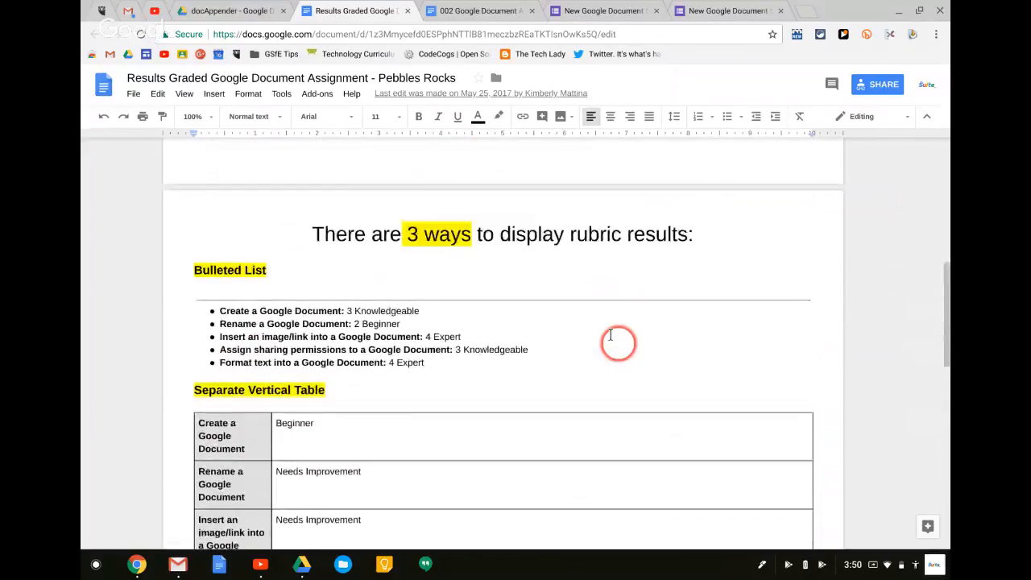
scroll(610, 335, up, 1)
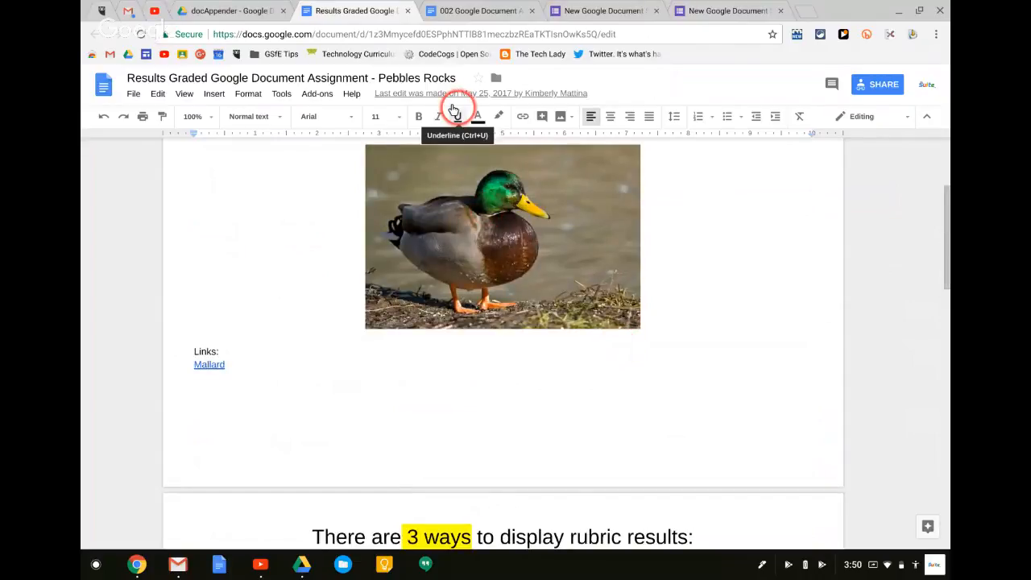
scroll(424, 204, down, 5)
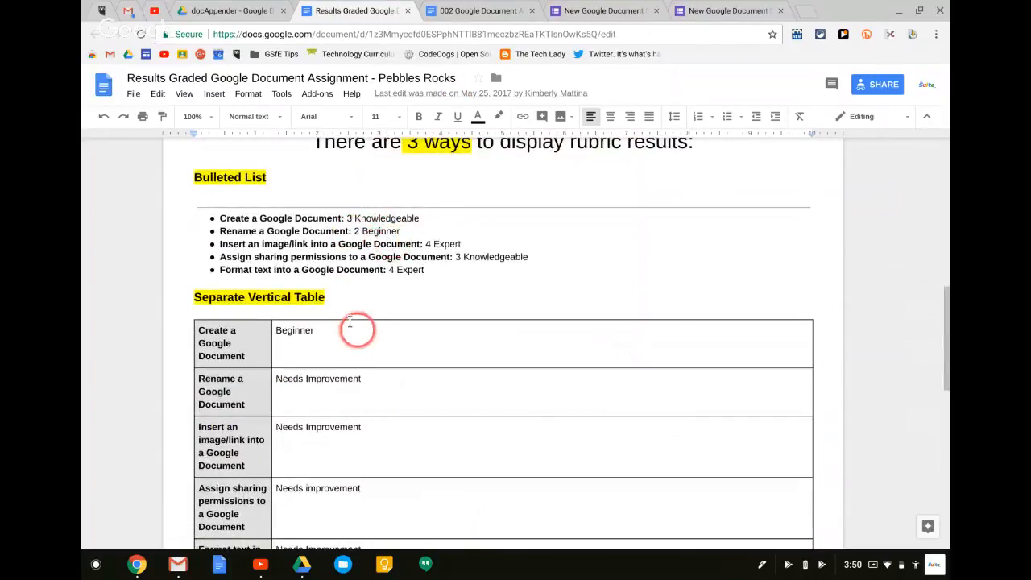
scroll(375, 298, up, 8)
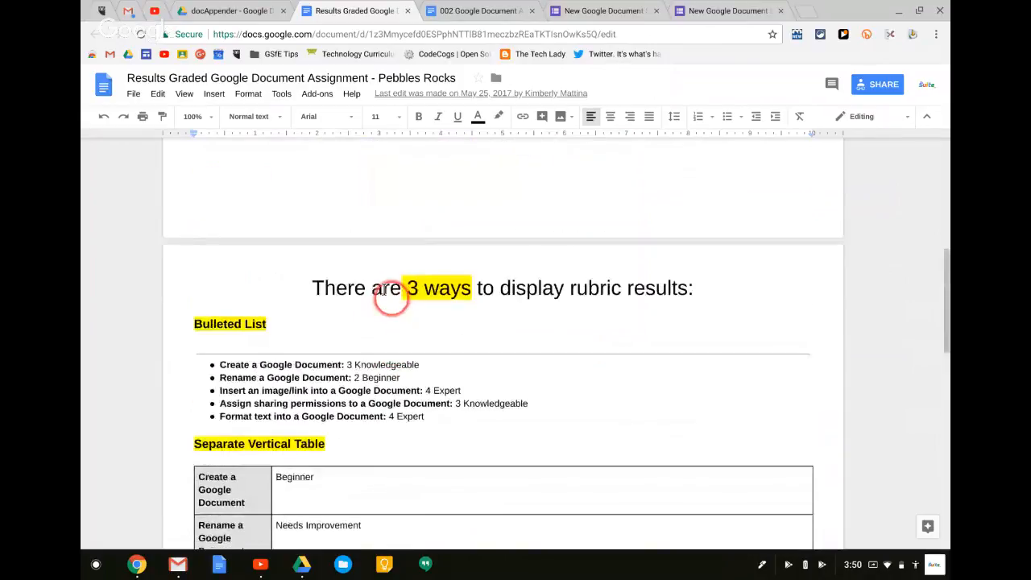
Check the 002 assignment document and its appended rubric table alongside the New Google Document Skills Rubric form
click(487, 11)
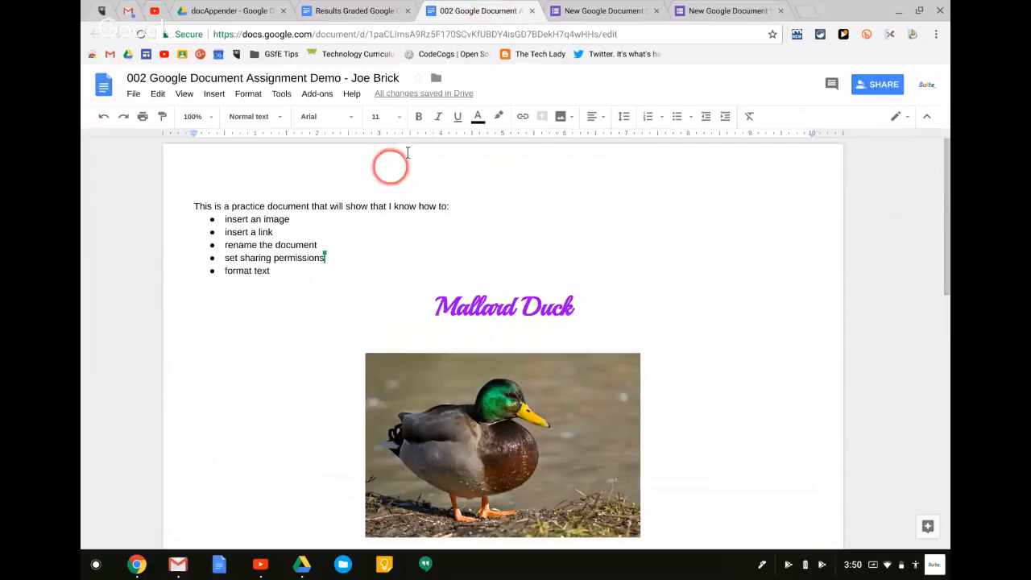
click(590, 11)
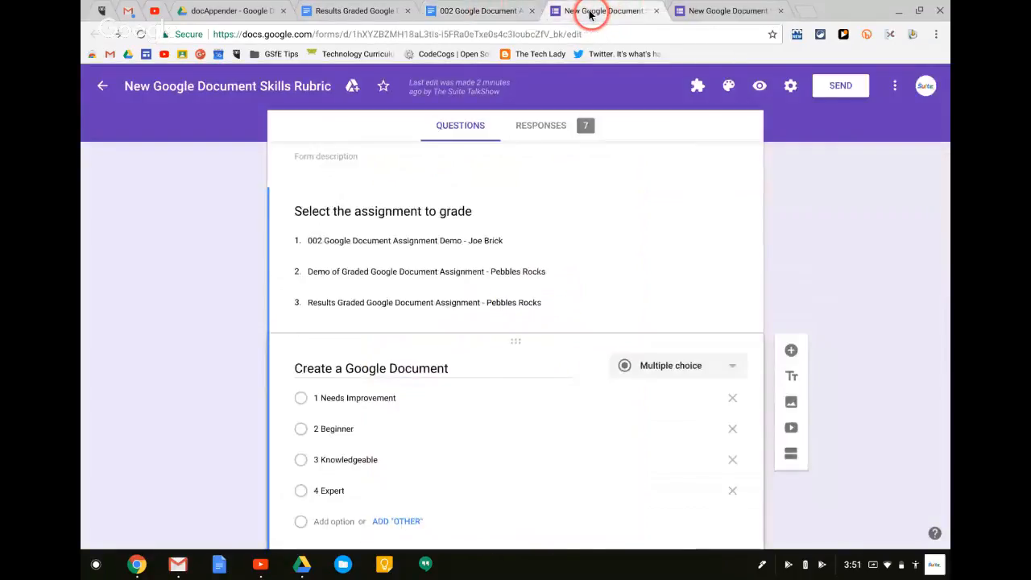
click(466, 16)
scroll(413, 310, down, 5)
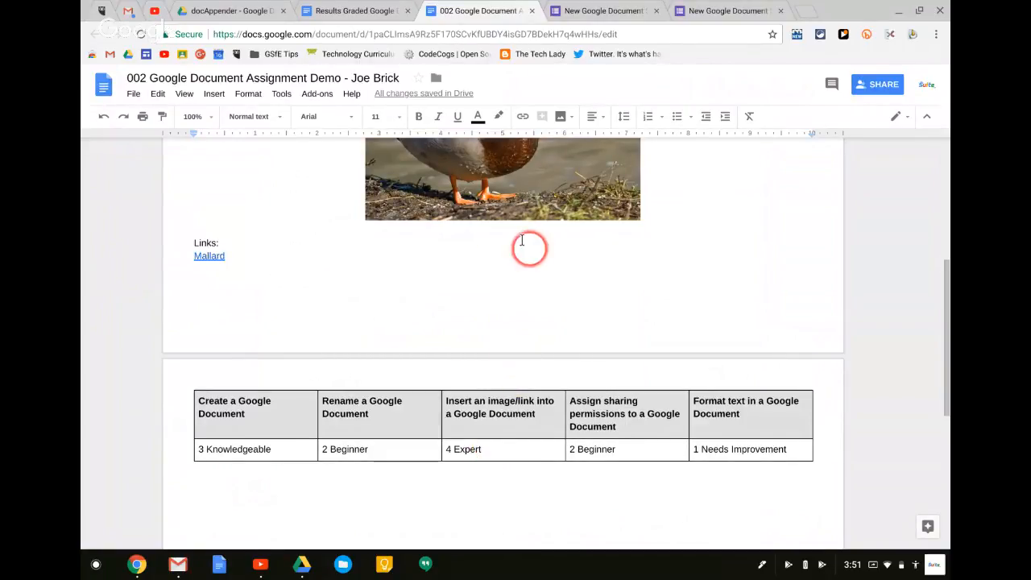
scroll(410, 202, up, 5)
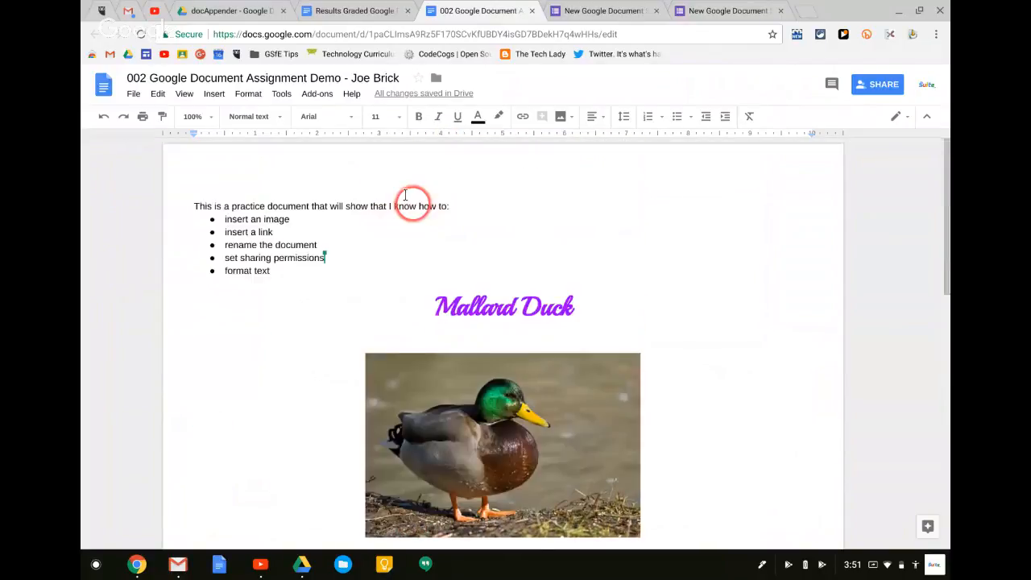
Return from the docAppender folder in Google Drive to My Drive and open the TST Demo Resources folder
click(234, 10)
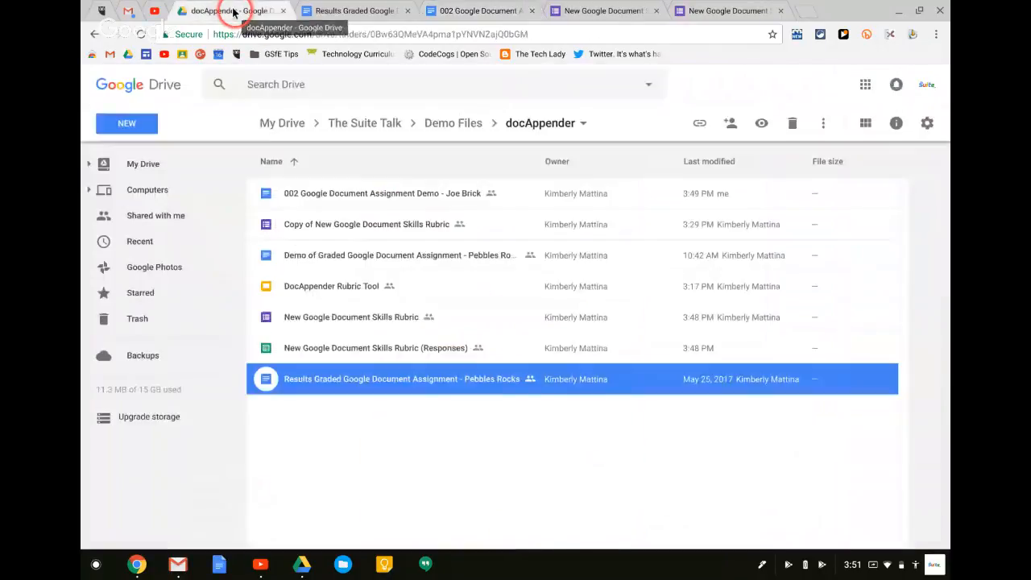
click(448, 123)
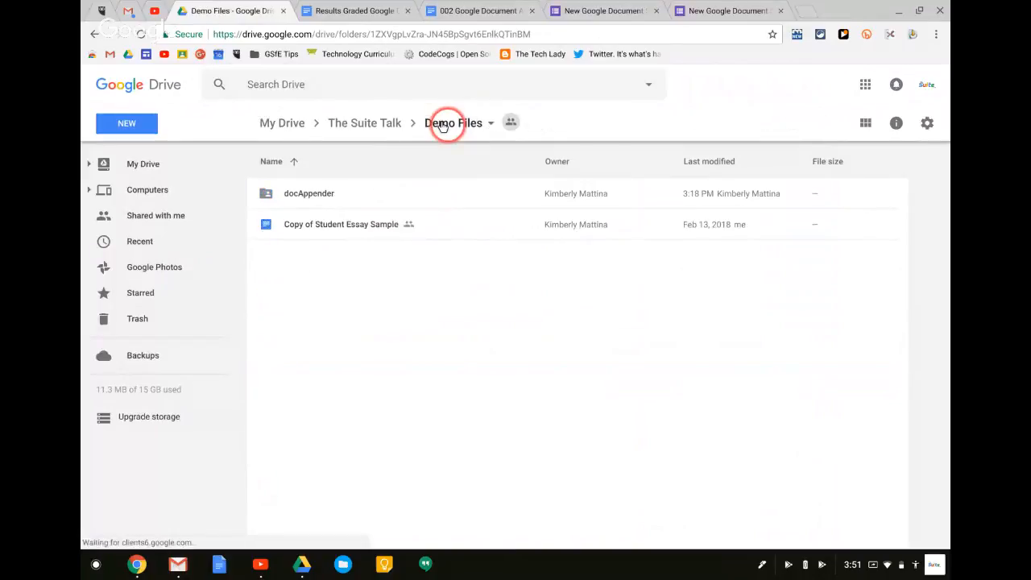
click(365, 125)
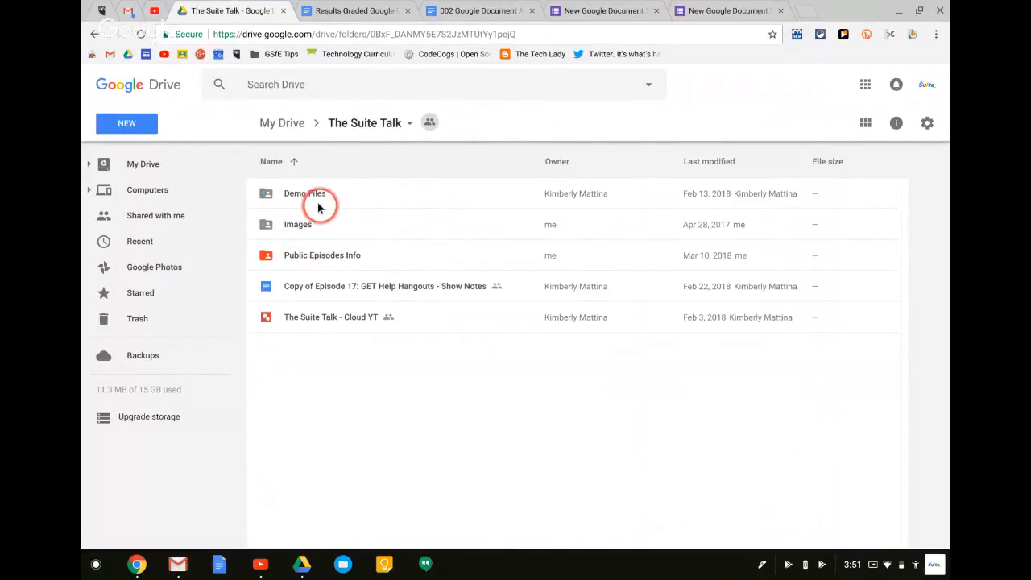
click(292, 125)
scroll(447, 340, down, 3)
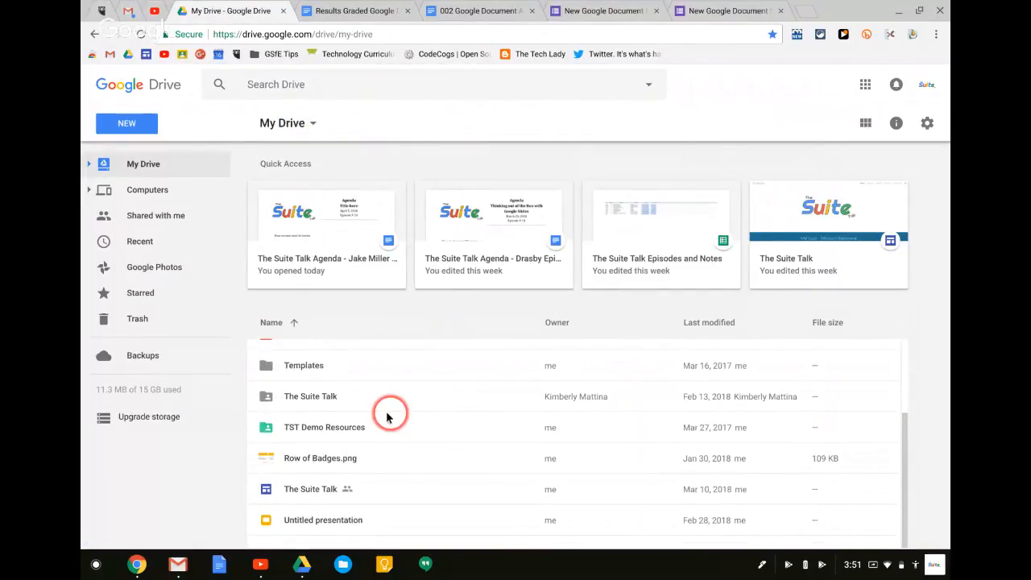
double_click(357, 427)
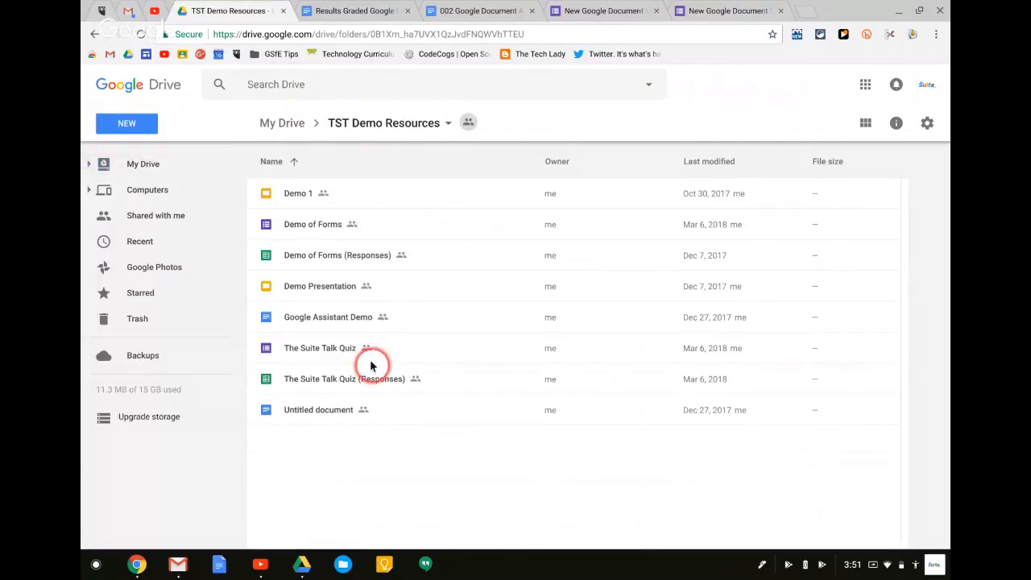
Go back to My Drive and look through its list of folders and files
click(280, 123)
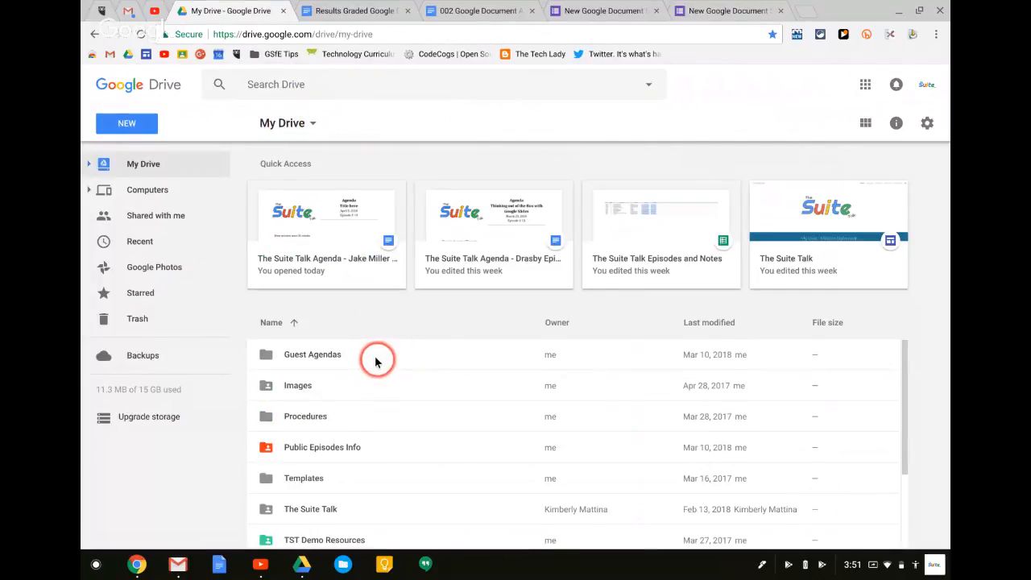
scroll(375, 361, down, 2)
scroll(376, 362, down, 1)
scroll(375, 362, up, 3)
scroll(375, 362, down, 3)
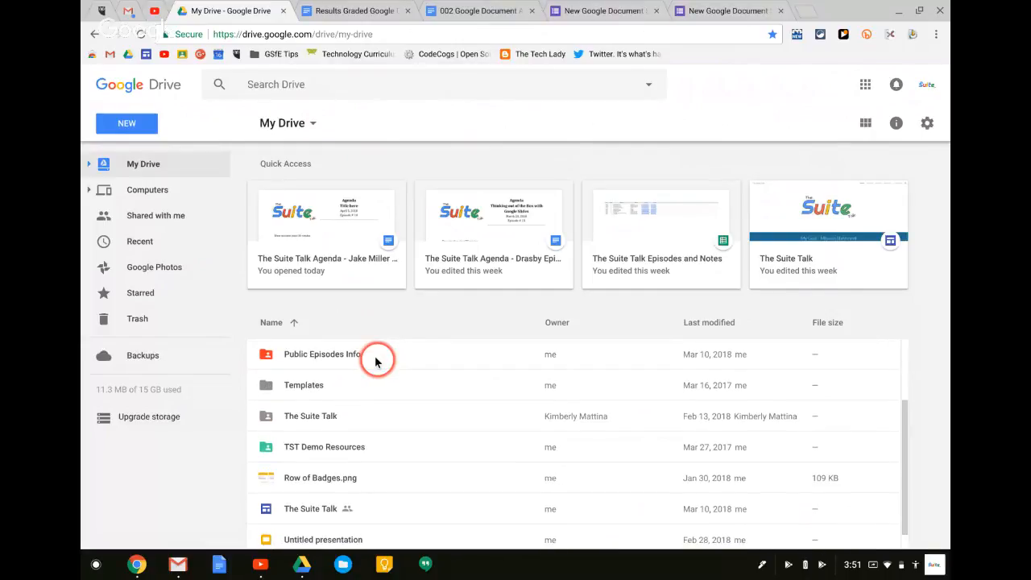
scroll(375, 362, down, 1)
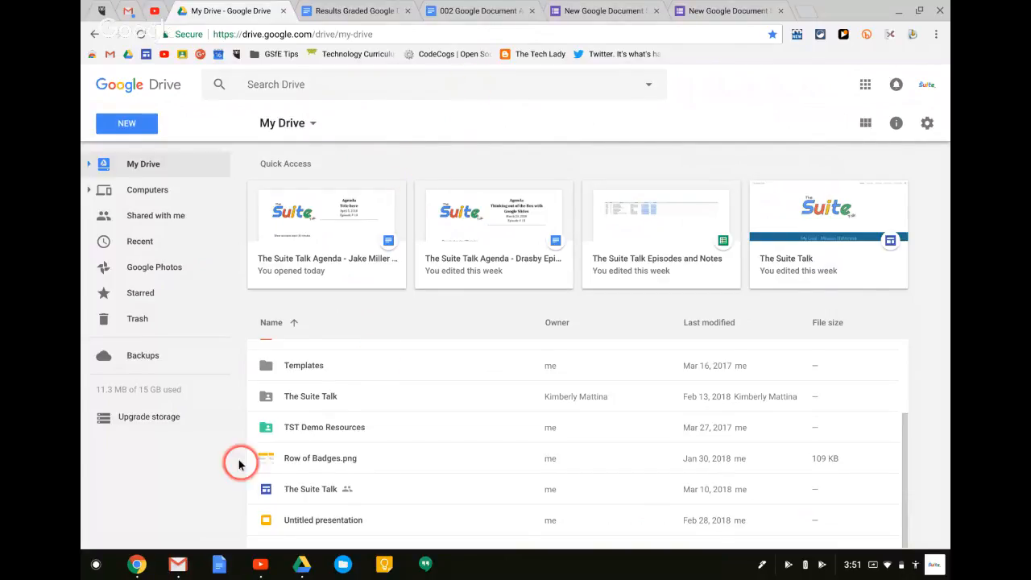
Switch to the Google Hangouts window and stop the screen sharing
click(136, 564)
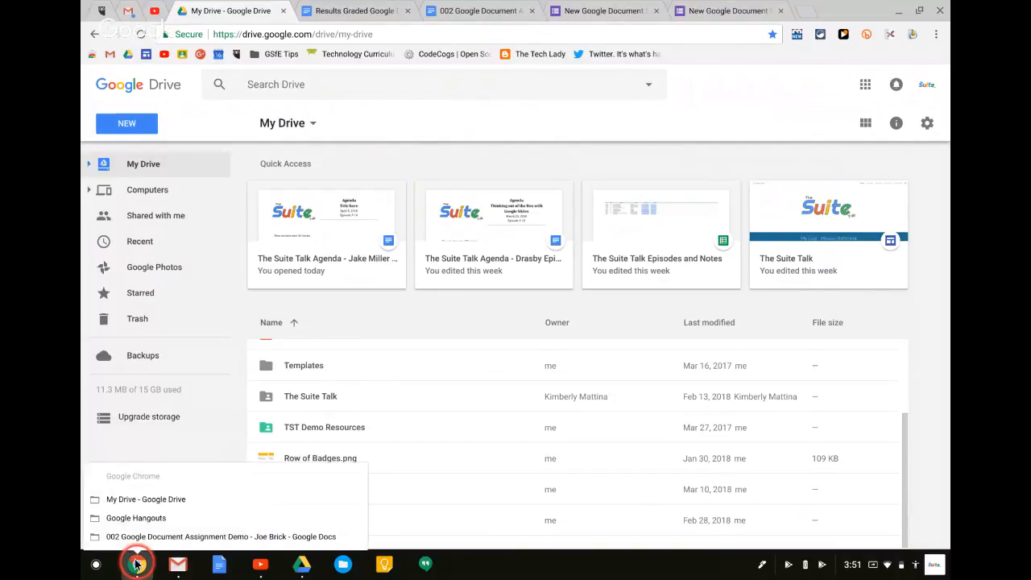
click(136, 518)
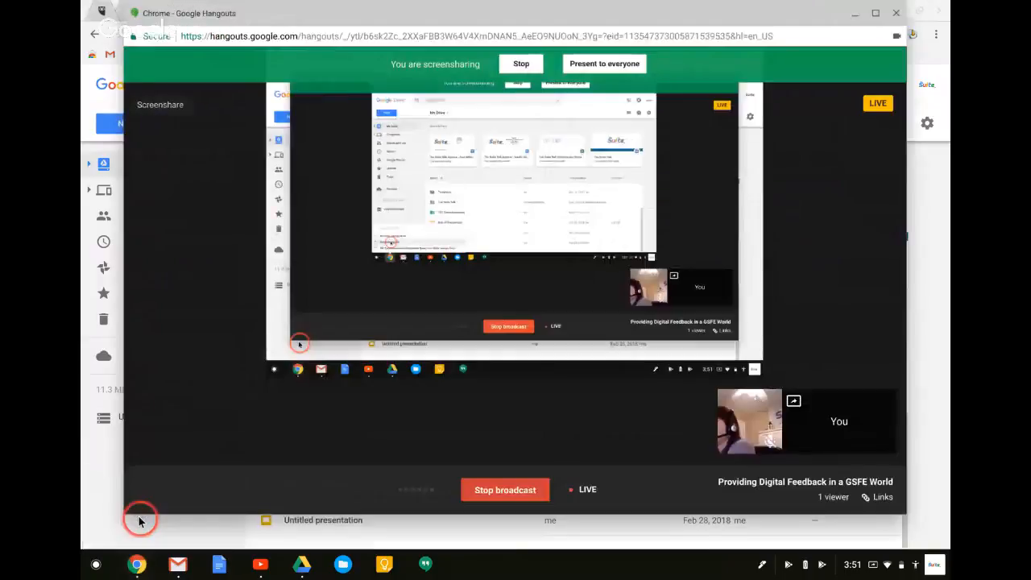
click(522, 64)
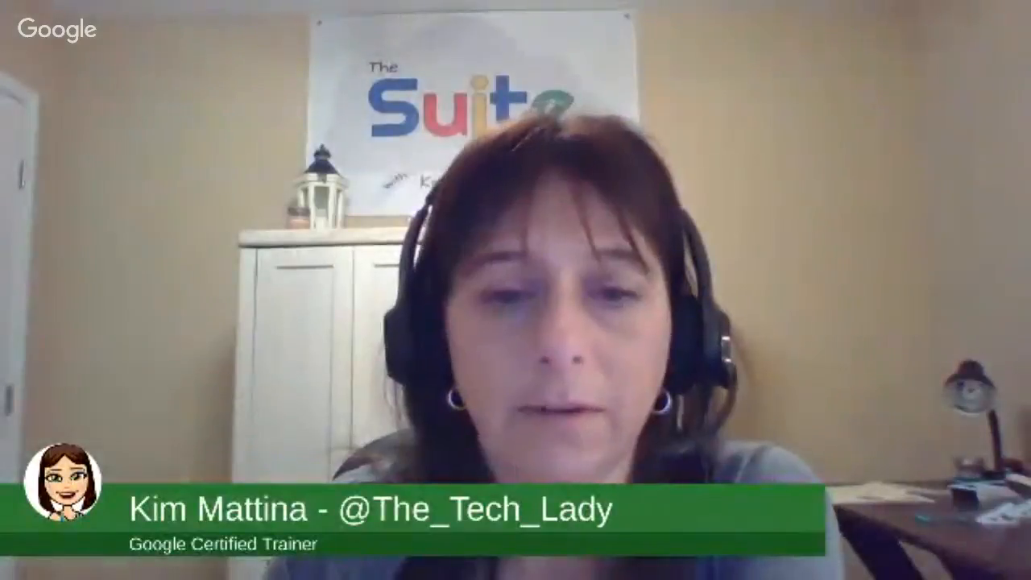